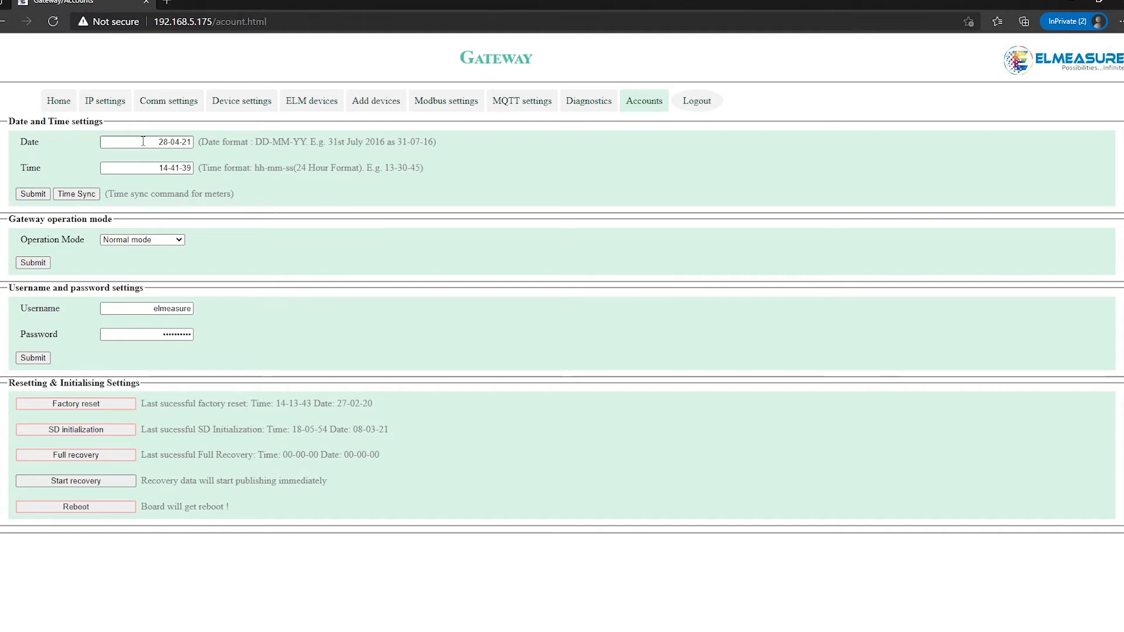
# - Review the gateway operation mode choices and the username and password settings, keeping Normal mode selected
pyautogui.click(169, 242)
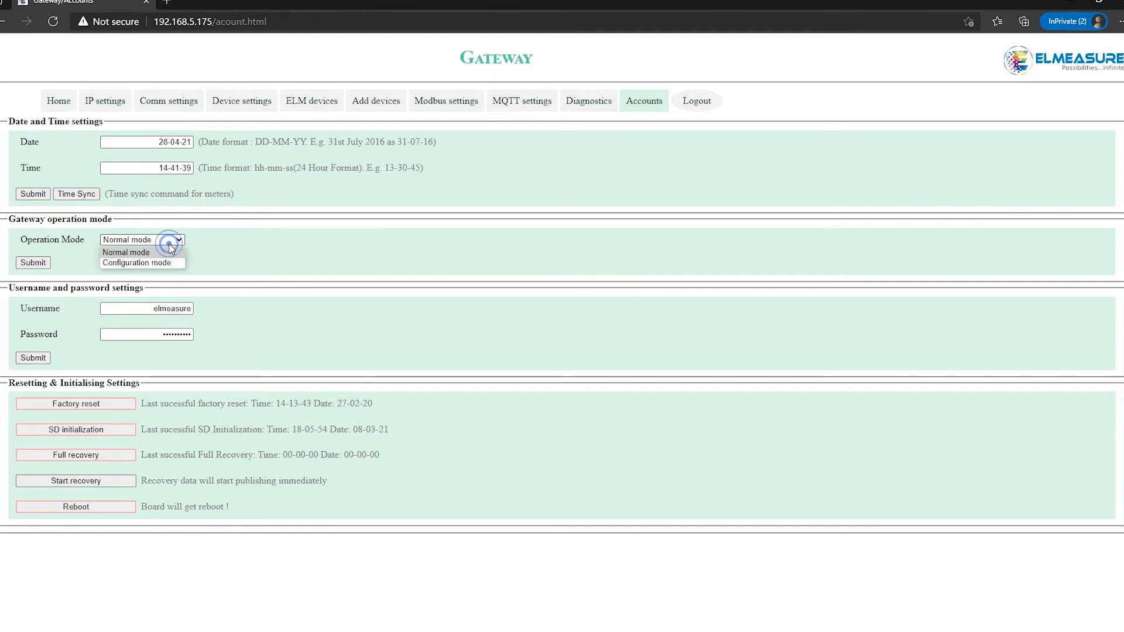
pyautogui.click(146, 252)
pyautogui.click(172, 244)
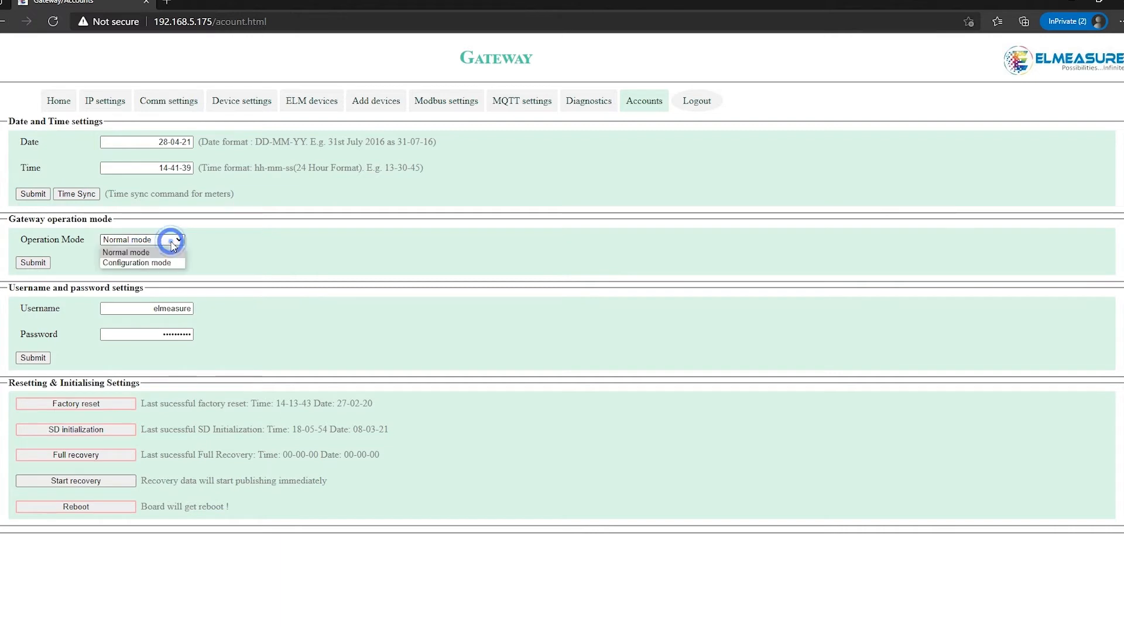
pyautogui.click(143, 252)
pyautogui.click(257, 251)
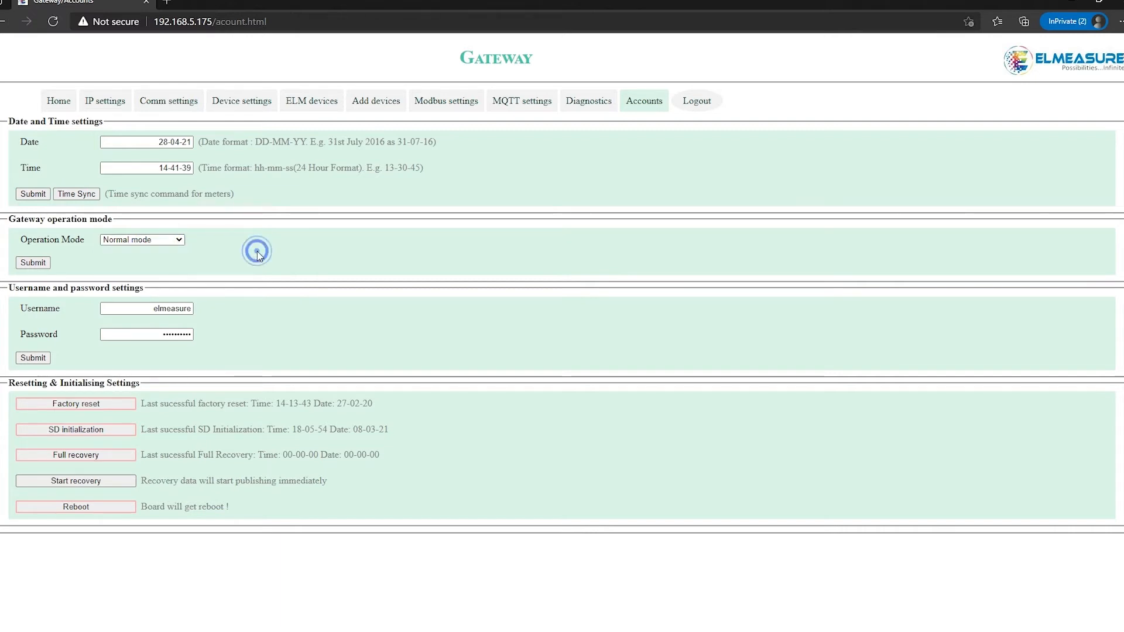
pyautogui.doubleClick(138, 311)
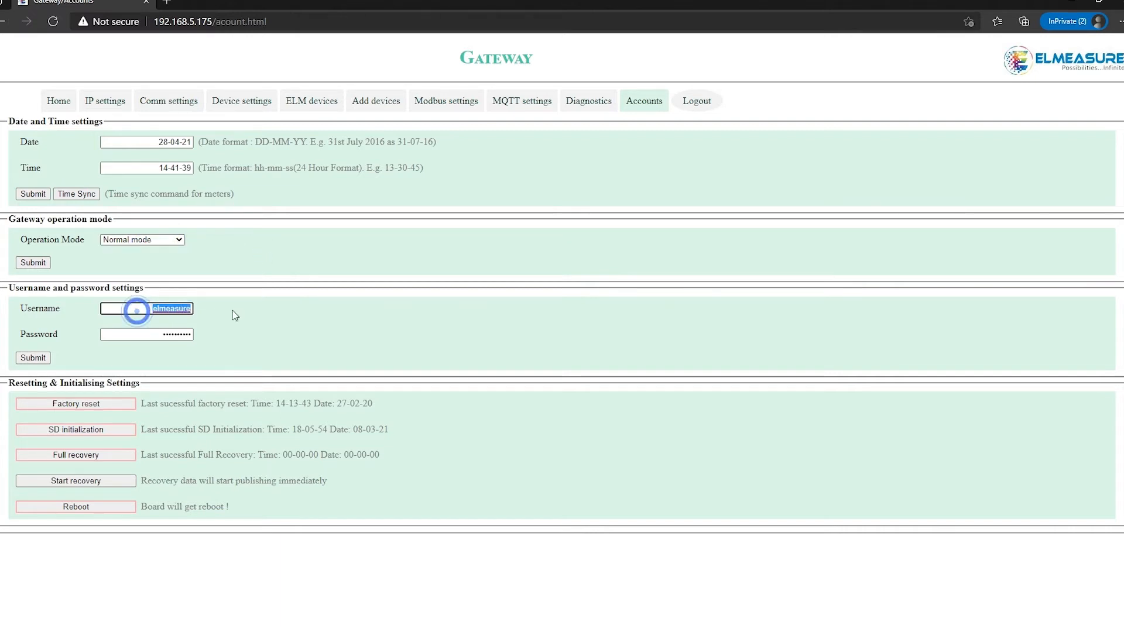
pyautogui.click(158, 335)
pyautogui.click(266, 329)
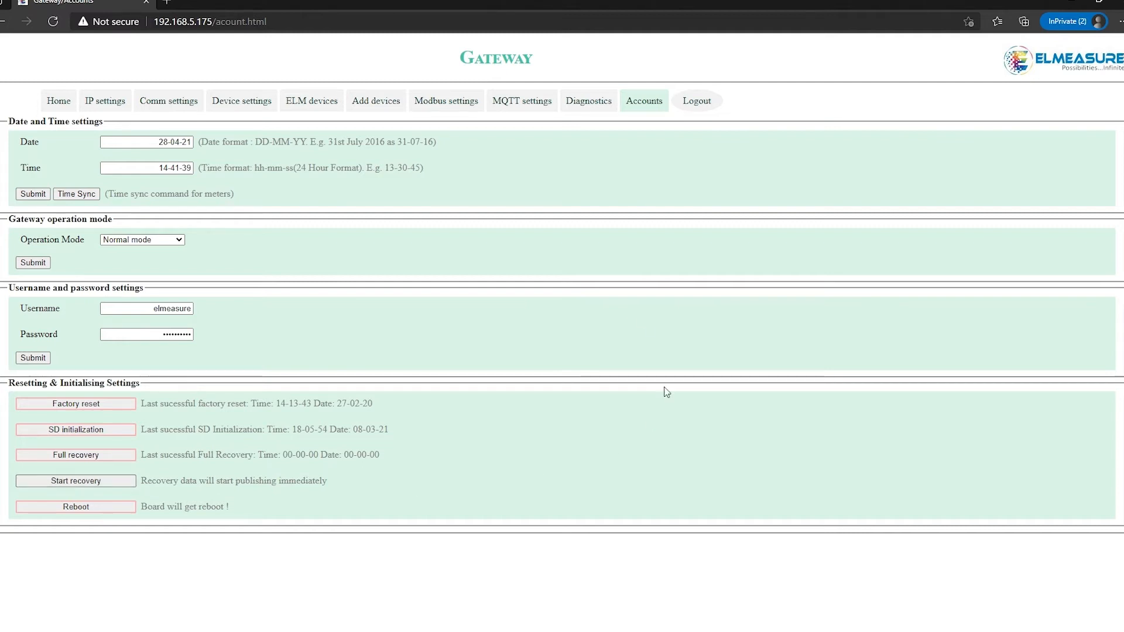
# - Look over the diagnostics counters and the broker address and port in the MQTT connection profile
pyautogui.click(590, 109)
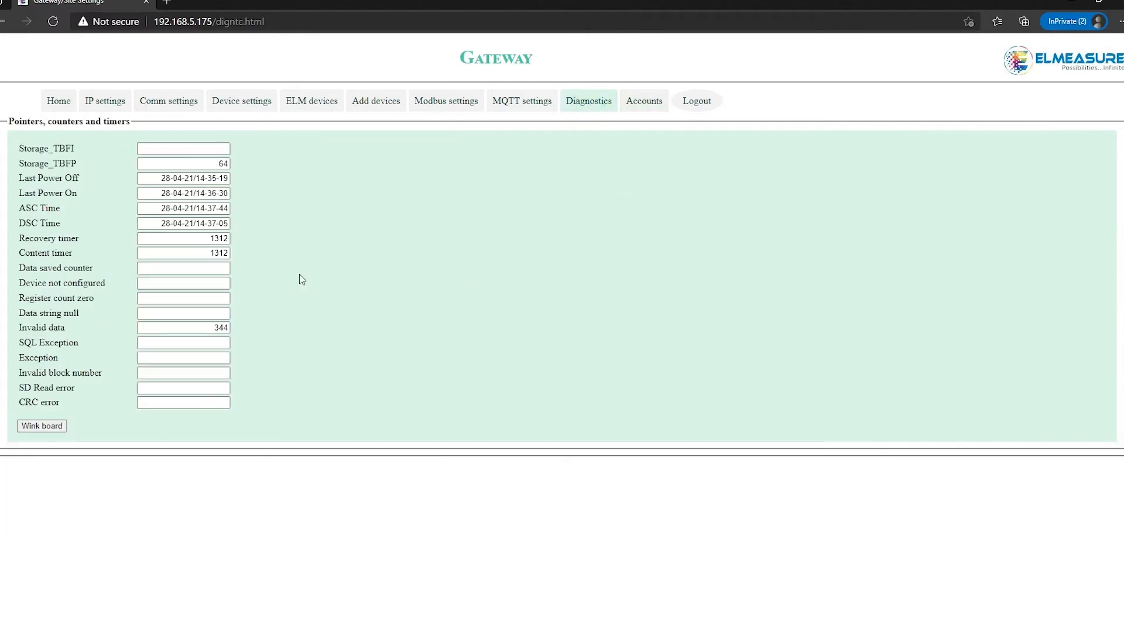
pyautogui.click(523, 111)
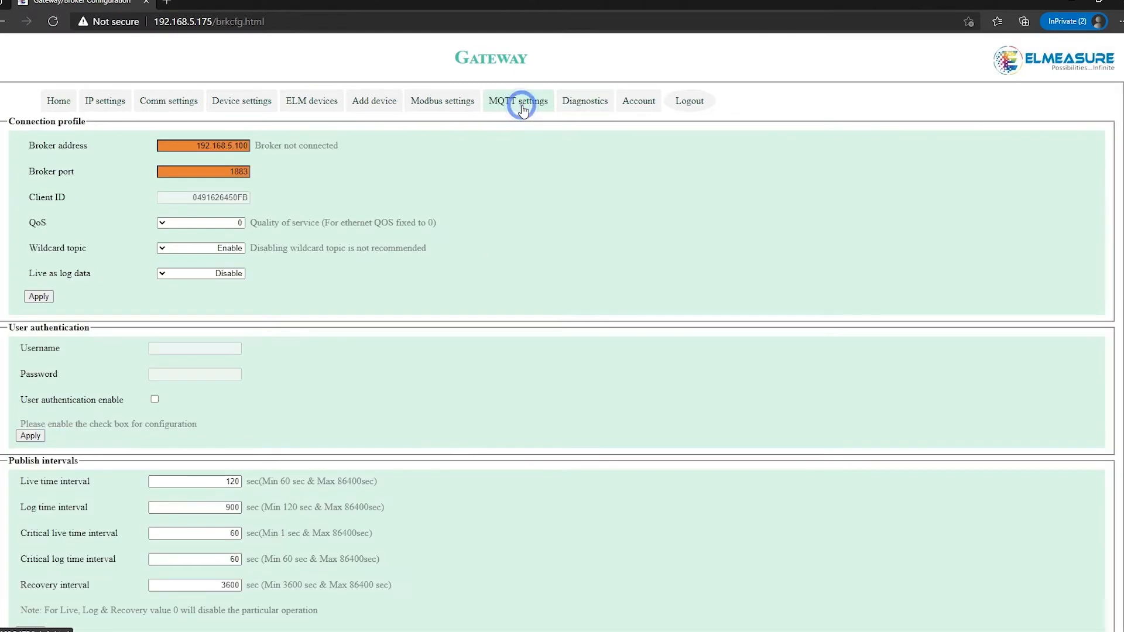
pyautogui.click(186, 145)
pyautogui.moveTo(186, 145); pyautogui.dragTo(284, 147)
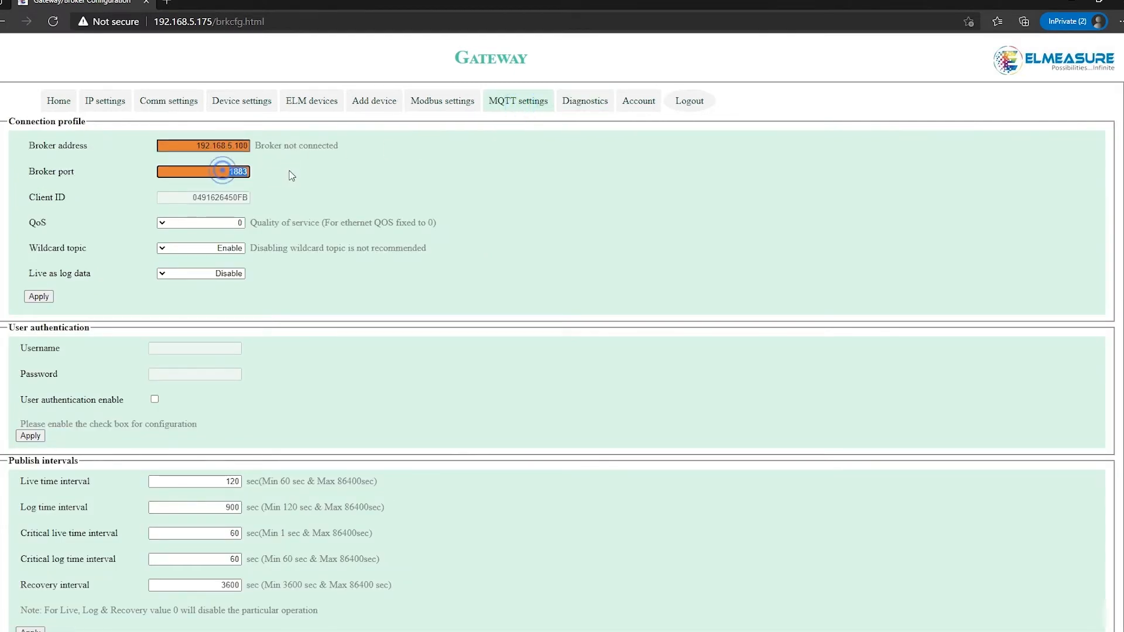
pyautogui.click(310, 200)
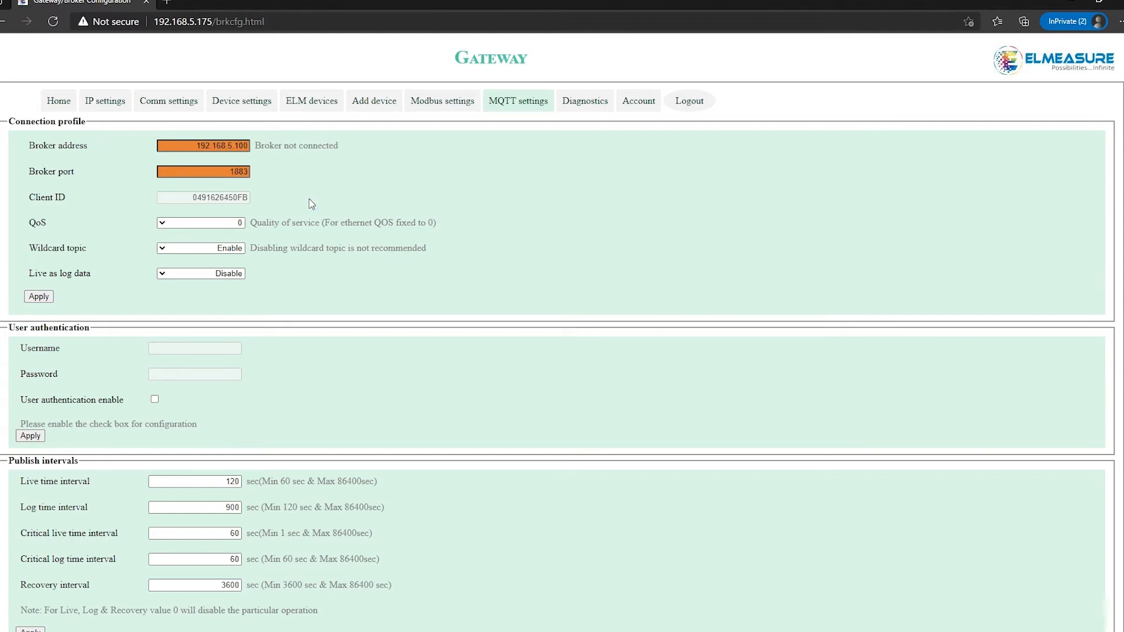
# - Set the MQTT live time interval to 60 sec and the log time interval to 120 sec
pyautogui.scroll(-1, 402, 301)
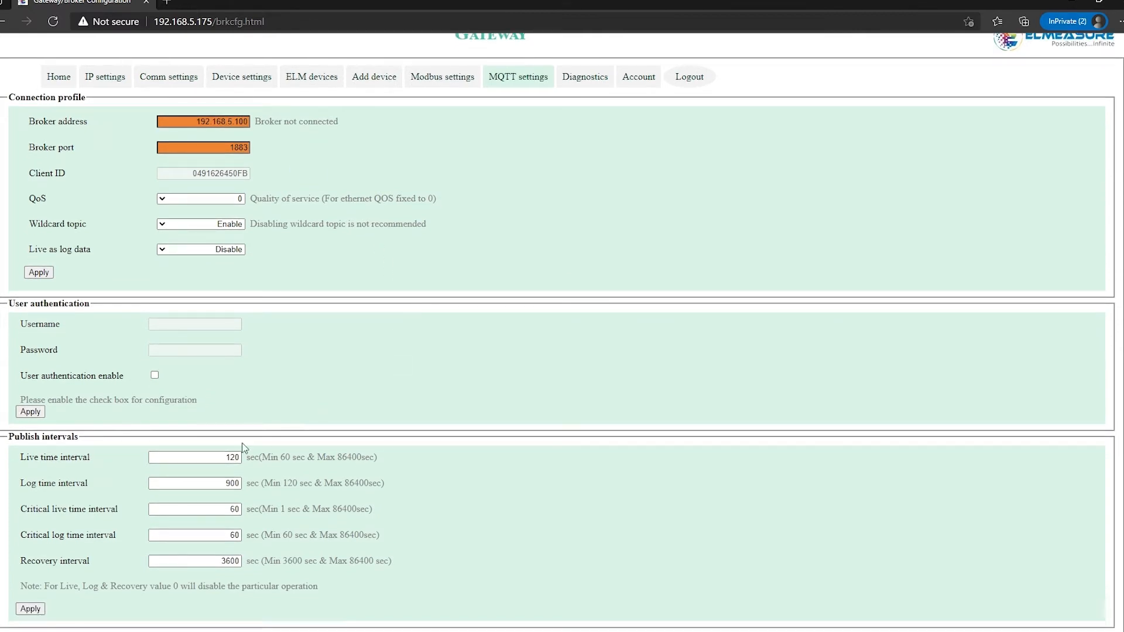
pyautogui.doubleClick(213, 457)
pyautogui.write('60')
pyautogui.click(482, 339)
pyautogui.doubleClick(215, 488)
pyautogui.write('120')
pyautogui.click(476, 342)
# - Set the critical live time interval to 1 sec and check the critical log time interval
pyautogui.doubleClick(224, 510)
pyautogui.write('1')
pyautogui.click(207, 534)
pyautogui.doubleClick(207, 535)
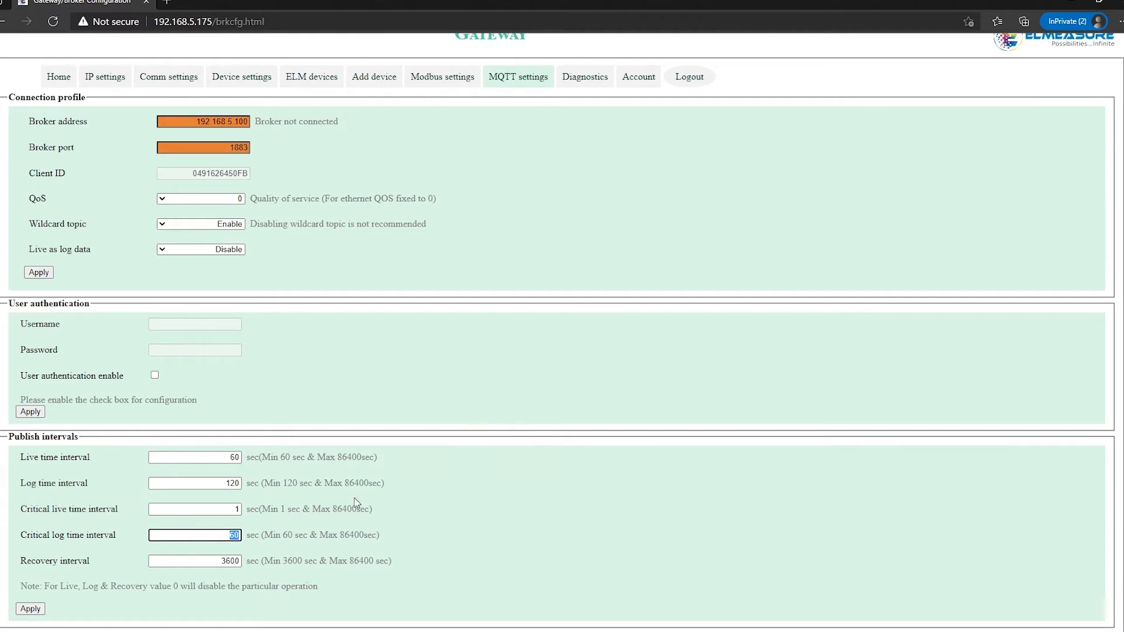
pyautogui.click(499, 457)
# - Set the recovery interval to 86400 sec and apply the publish intervals
pyautogui.doubleClick(202, 563)
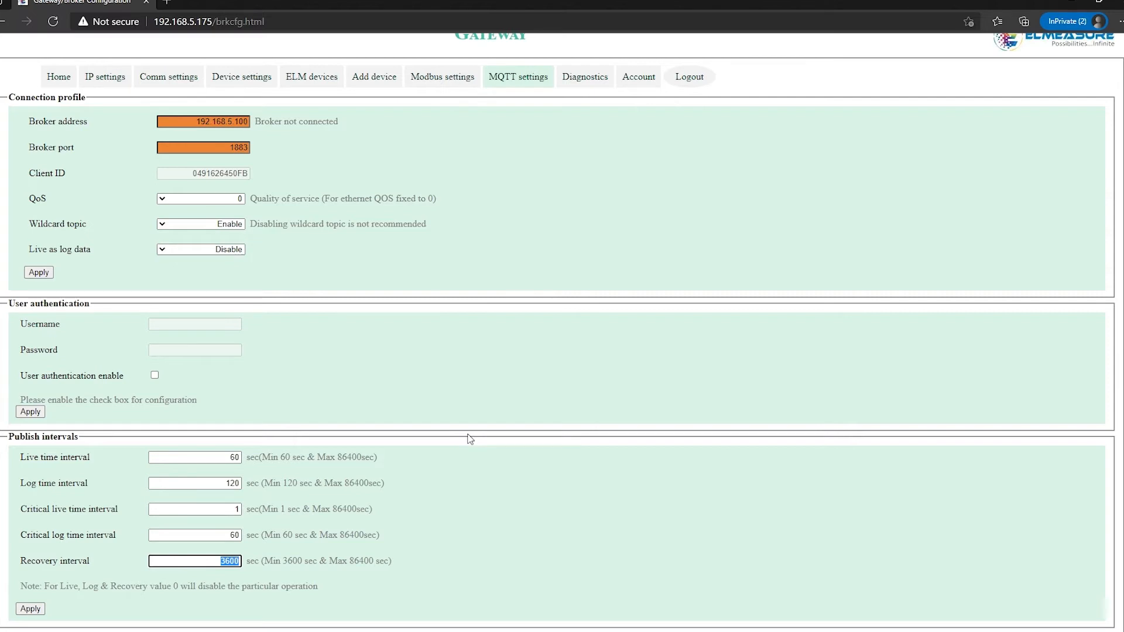
pyautogui.write('86400')
pyautogui.click(17, 608)
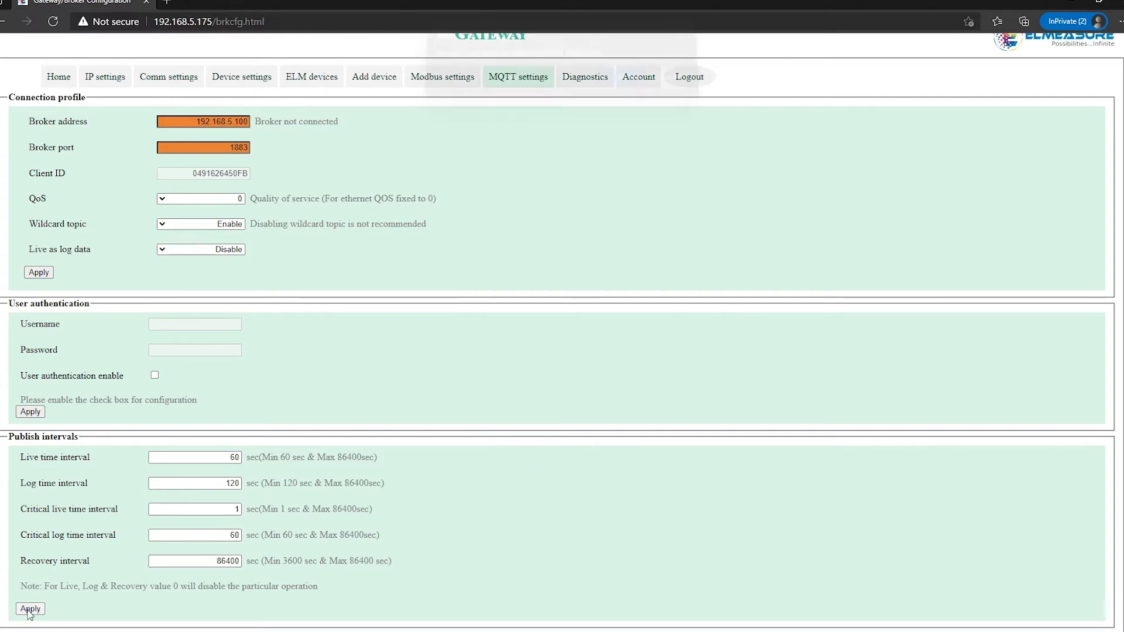
pyautogui.click(621, 86)
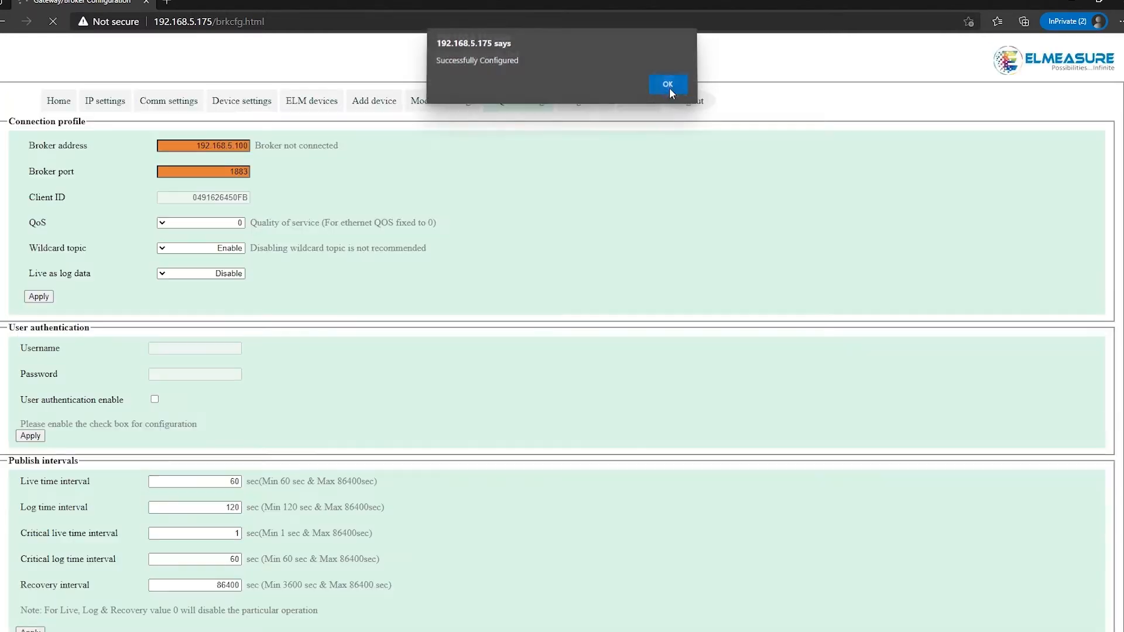
pyautogui.click(667, 88)
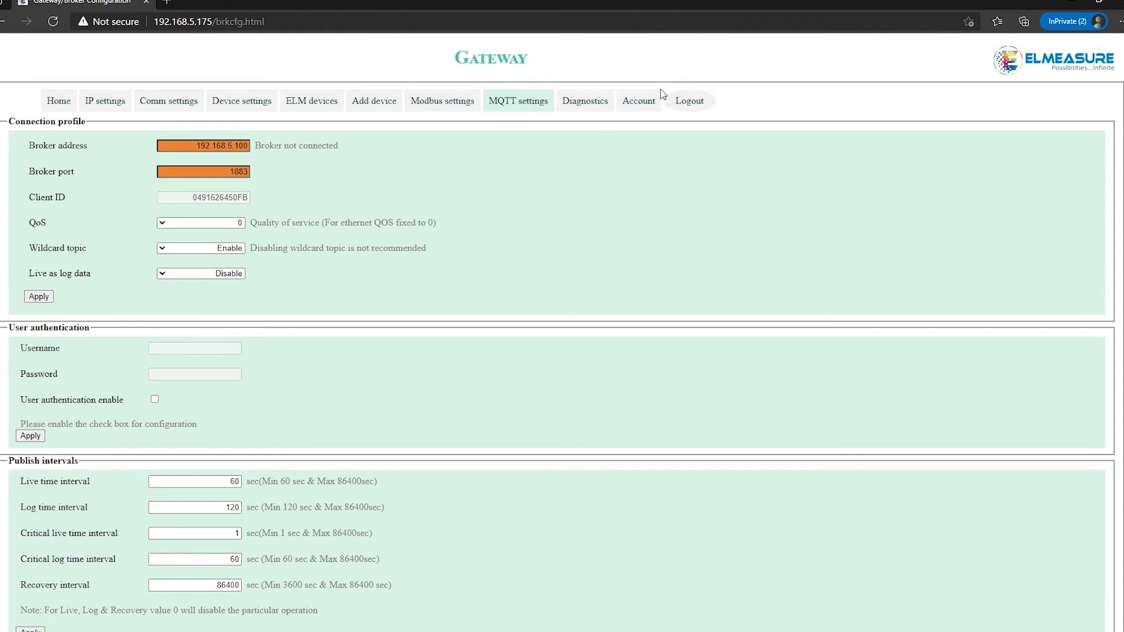
# - View the Modbus register settings and the manual device configuration form with its device list
pyautogui.click(449, 106)
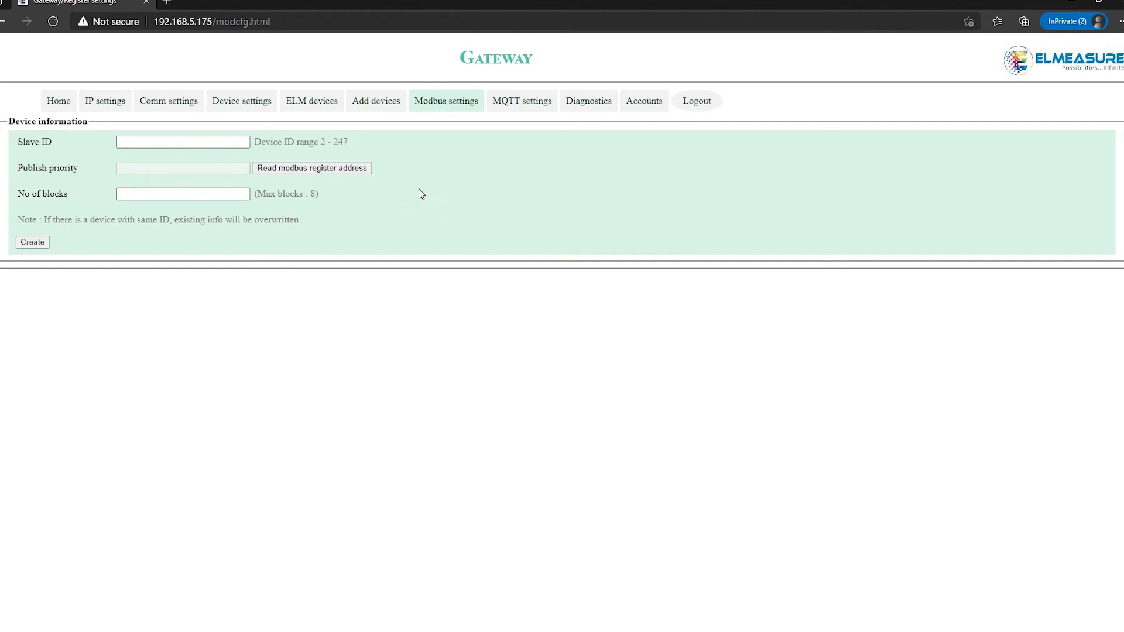
pyautogui.click(381, 112)
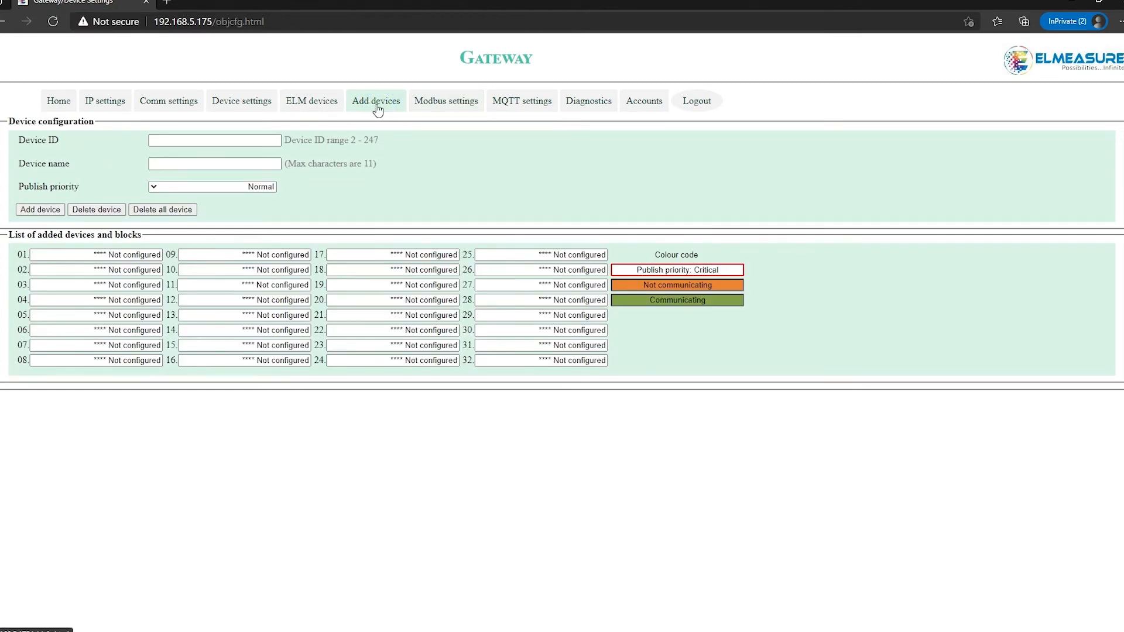
pyautogui.click(217, 145)
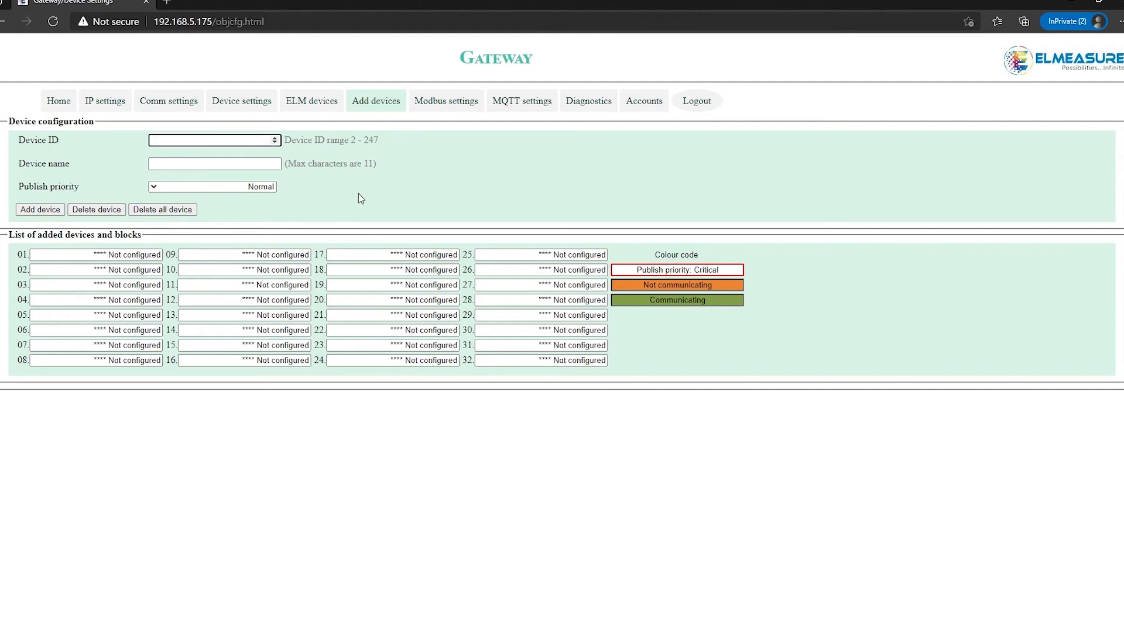
# - Choose EN Series as the Elmeasure device type and read its Modbus register blocks
pyautogui.click(311, 105)
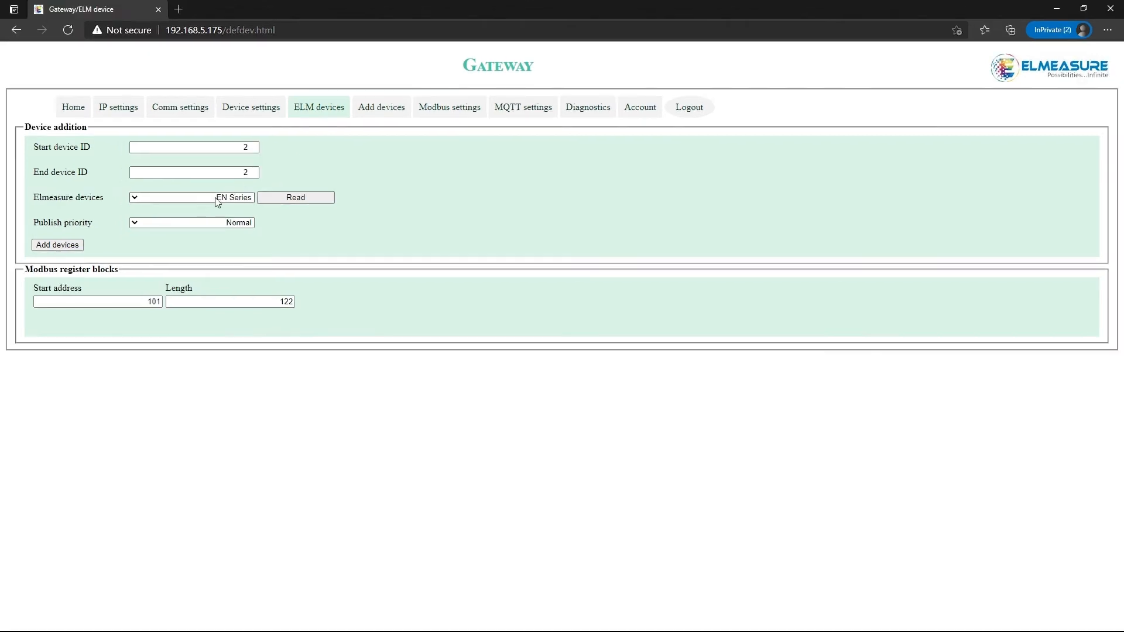
pyautogui.click(218, 200)
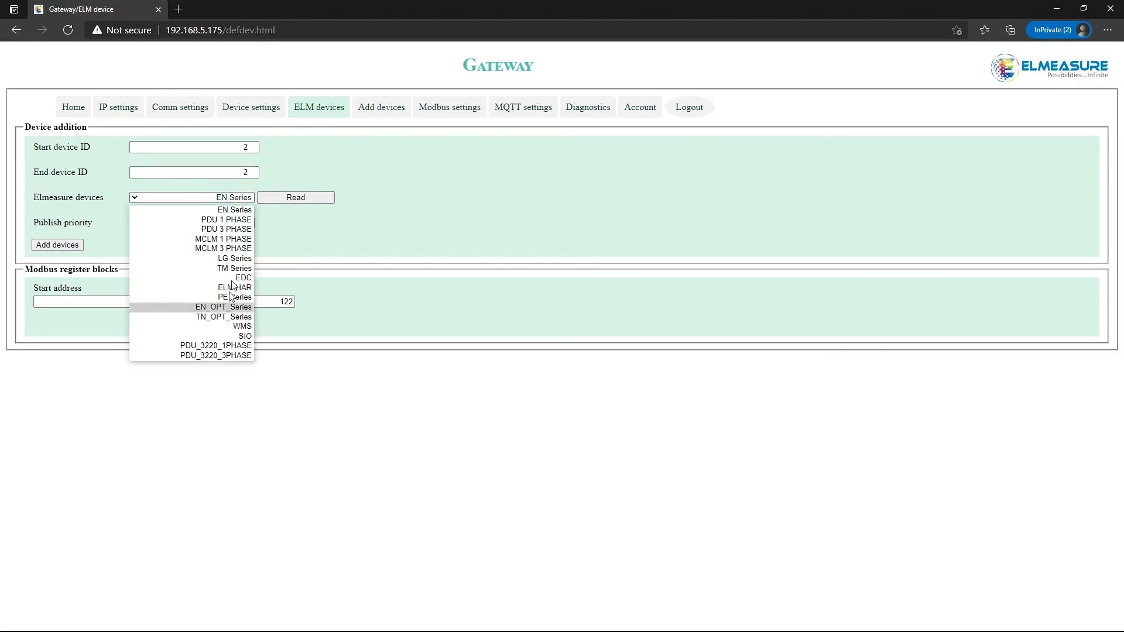
pyautogui.click(234, 210)
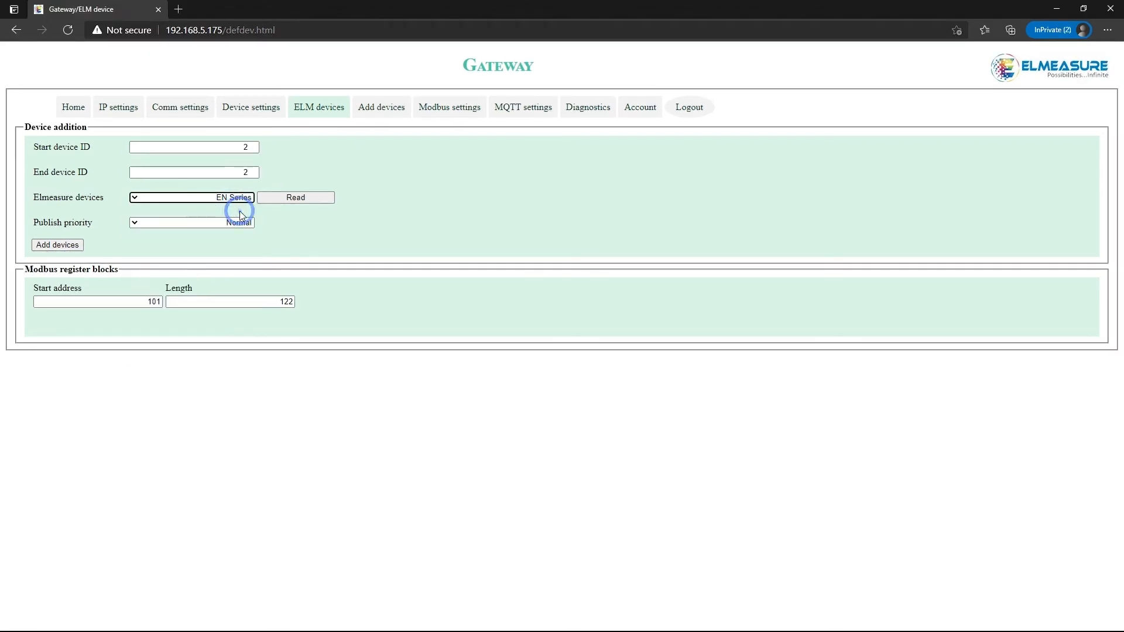
pyautogui.click(300, 199)
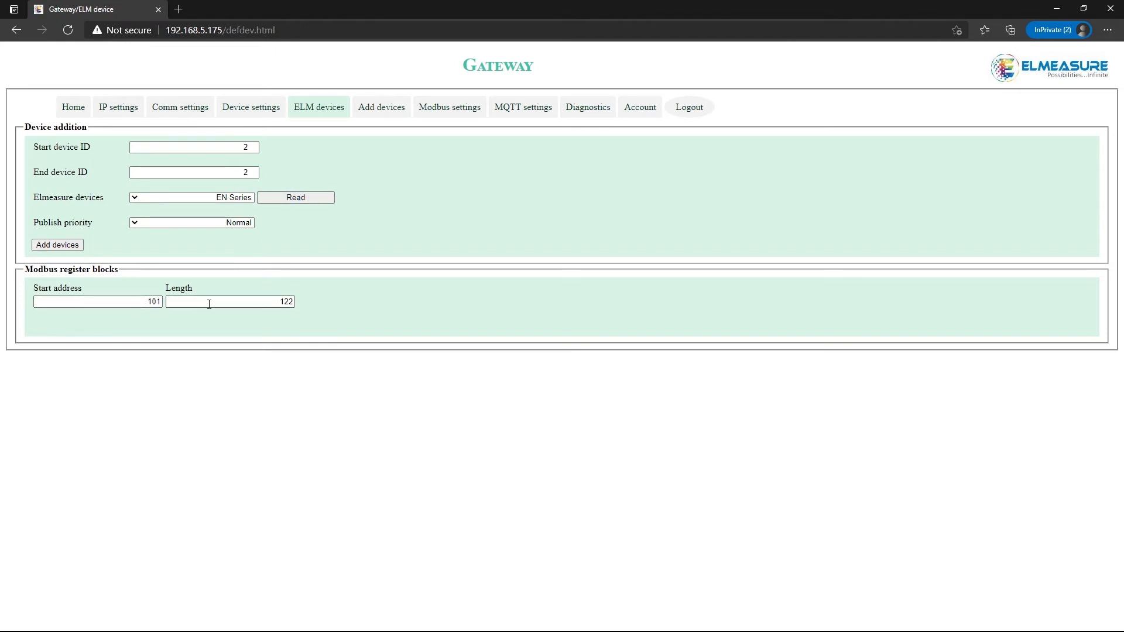
# - Set the end device ID to 12 and add the EN Series devices with IDs 2 to 12 at Normal priority
pyautogui.doubleClick(244, 147)
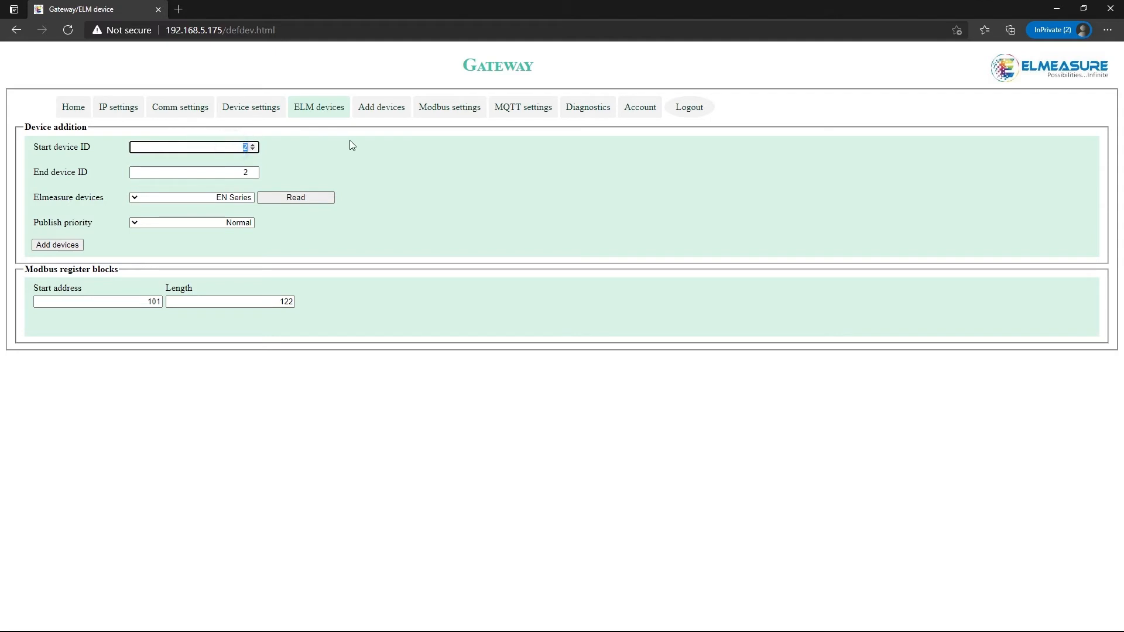
pyautogui.doubleClick(244, 172)
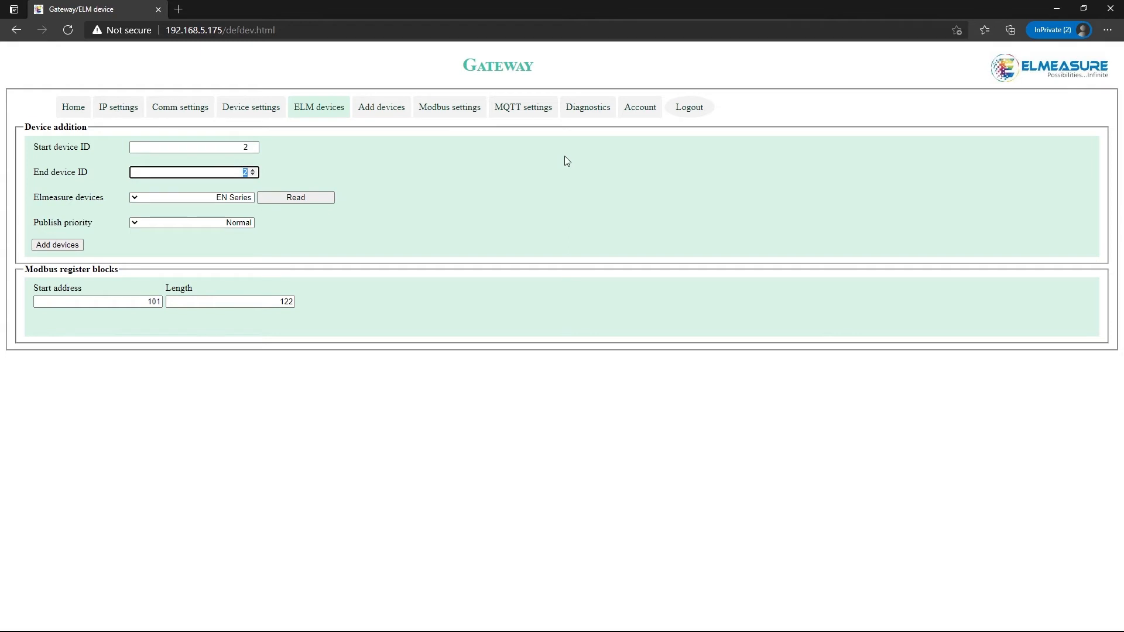
pyautogui.write('12')
pyautogui.click(534, 171)
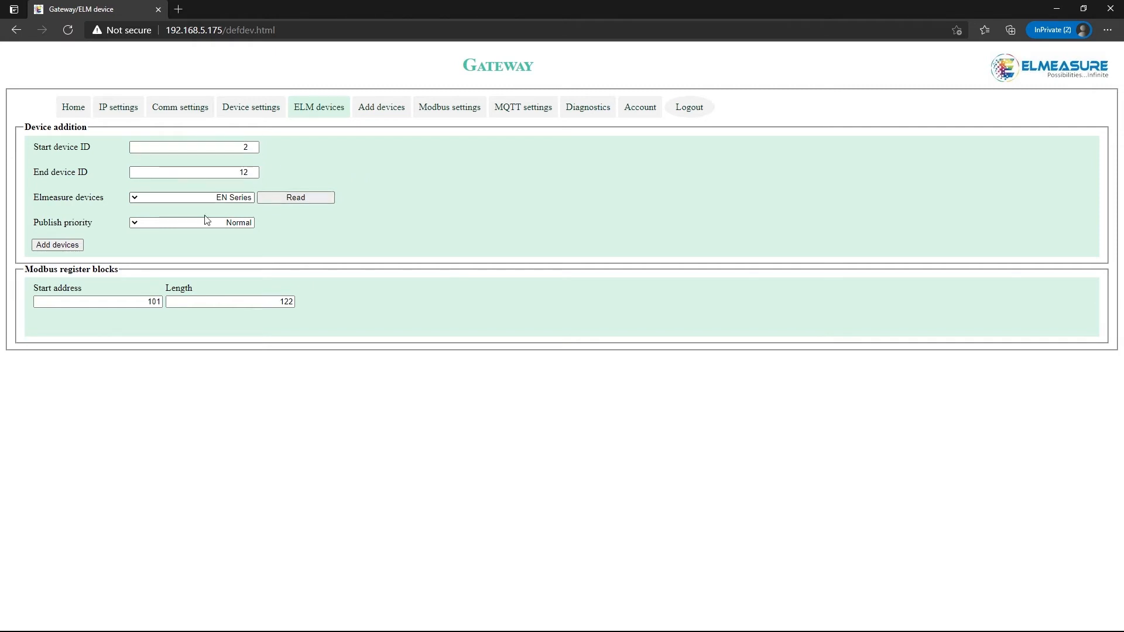
pyautogui.click(58, 245)
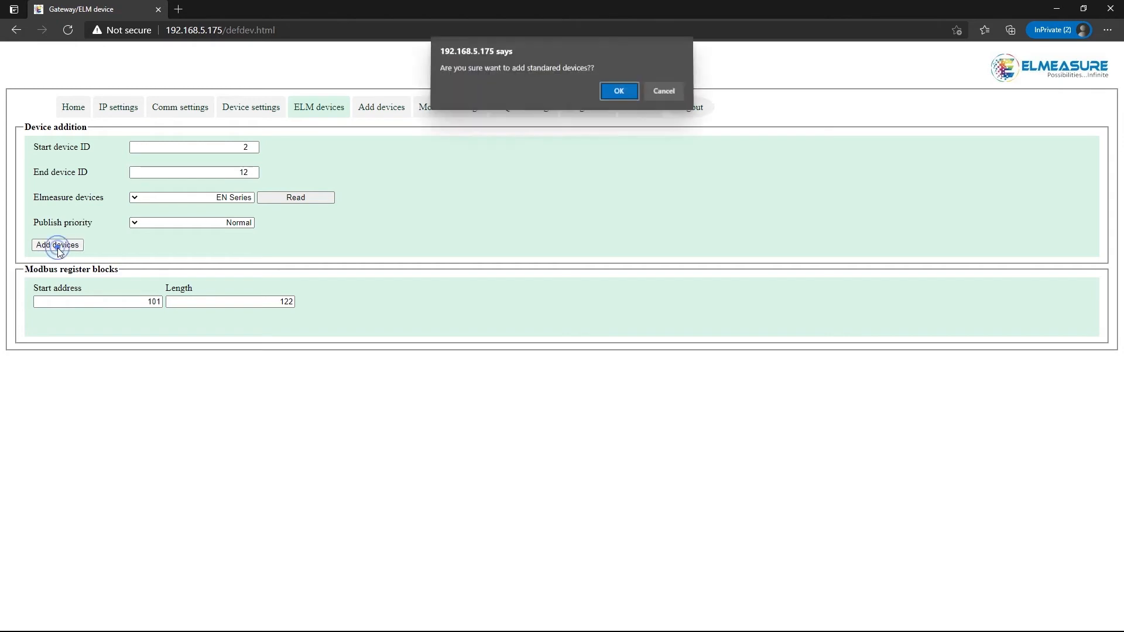
pyautogui.click(607, 96)
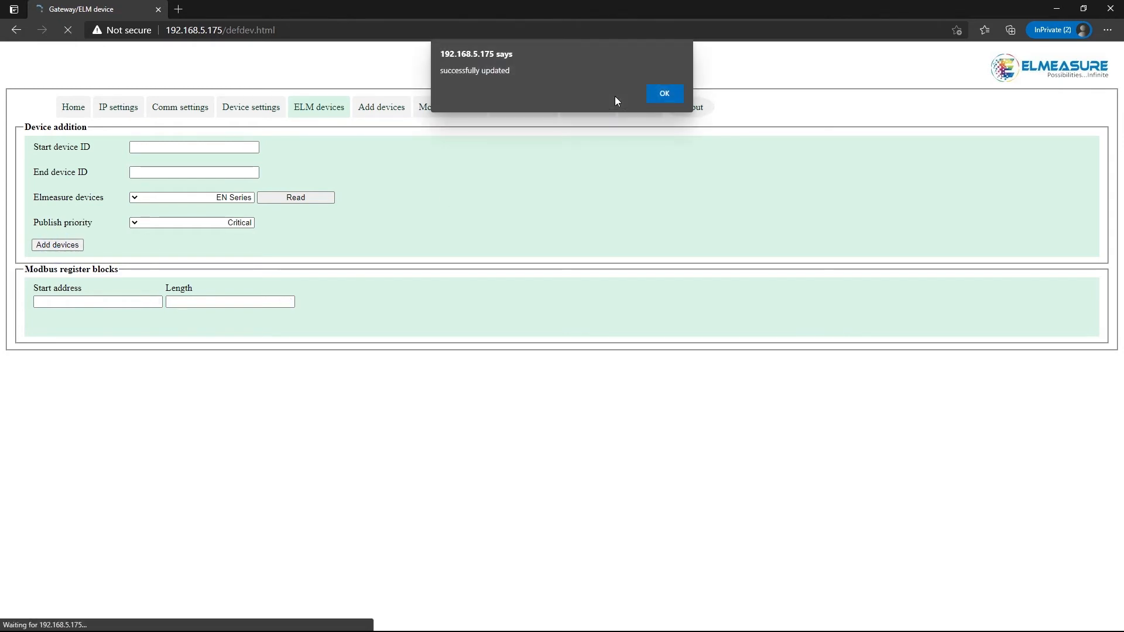
pyautogui.click(664, 95)
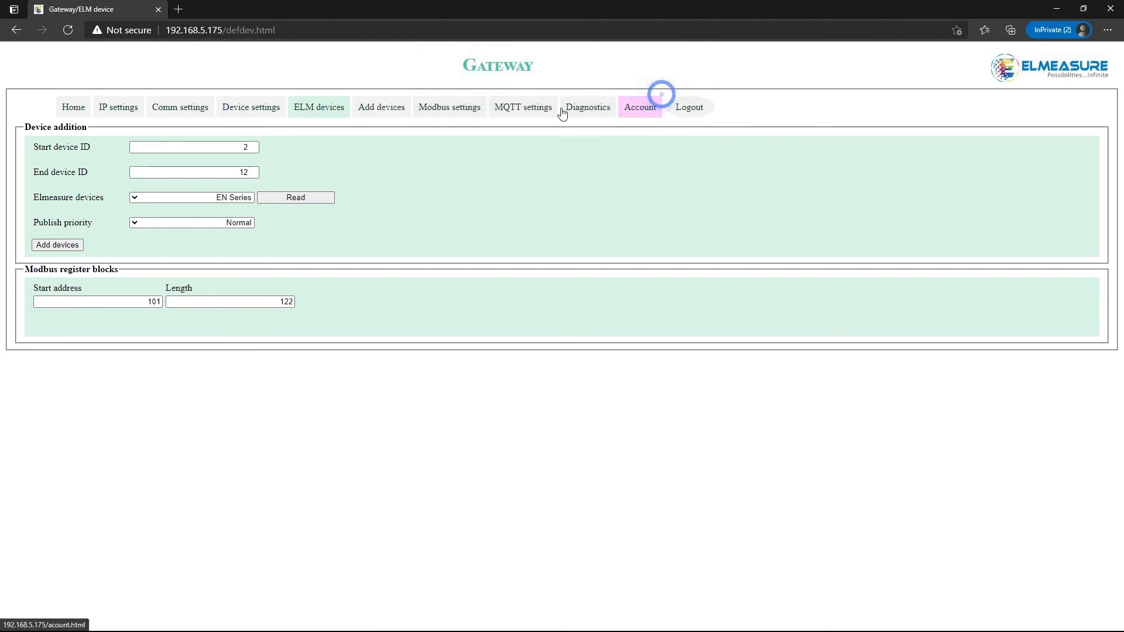
# - Check the communication status of the added devices, refreshing the device list repeatedly
pyautogui.click(383, 113)
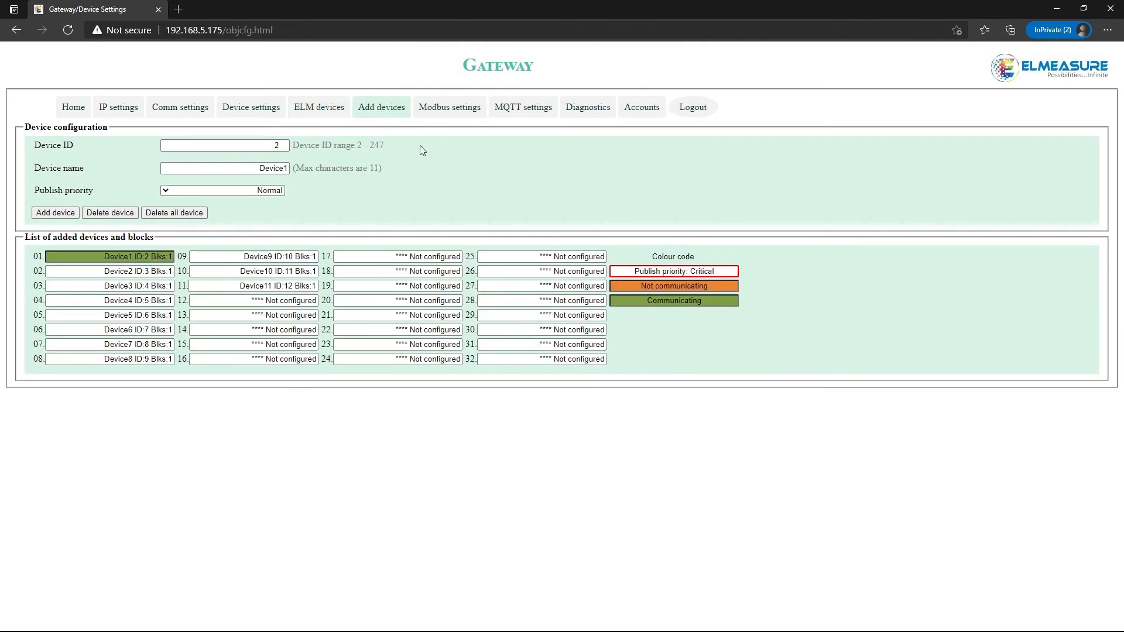
pyautogui.click(392, 111)
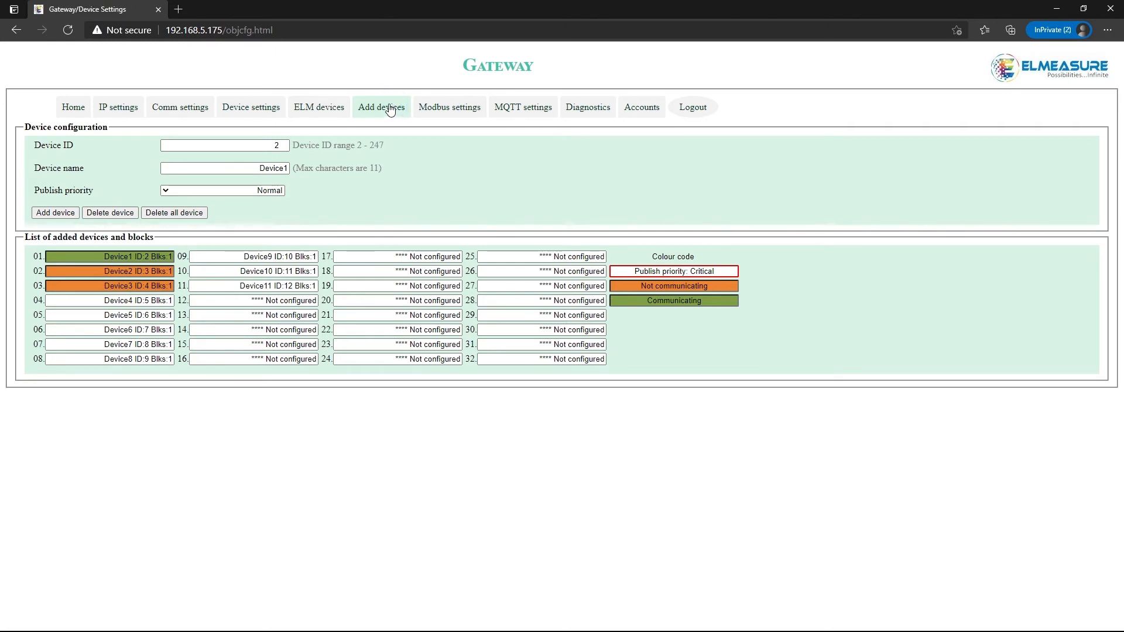
pyautogui.click(391, 110)
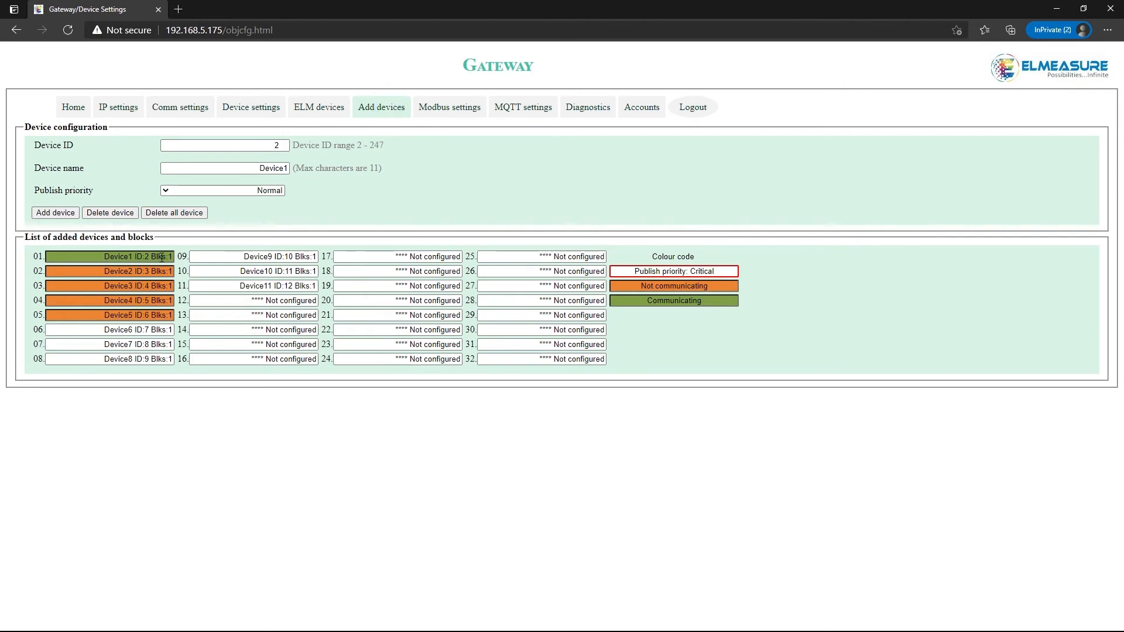
pyautogui.click(640, 286)
pyautogui.click(378, 113)
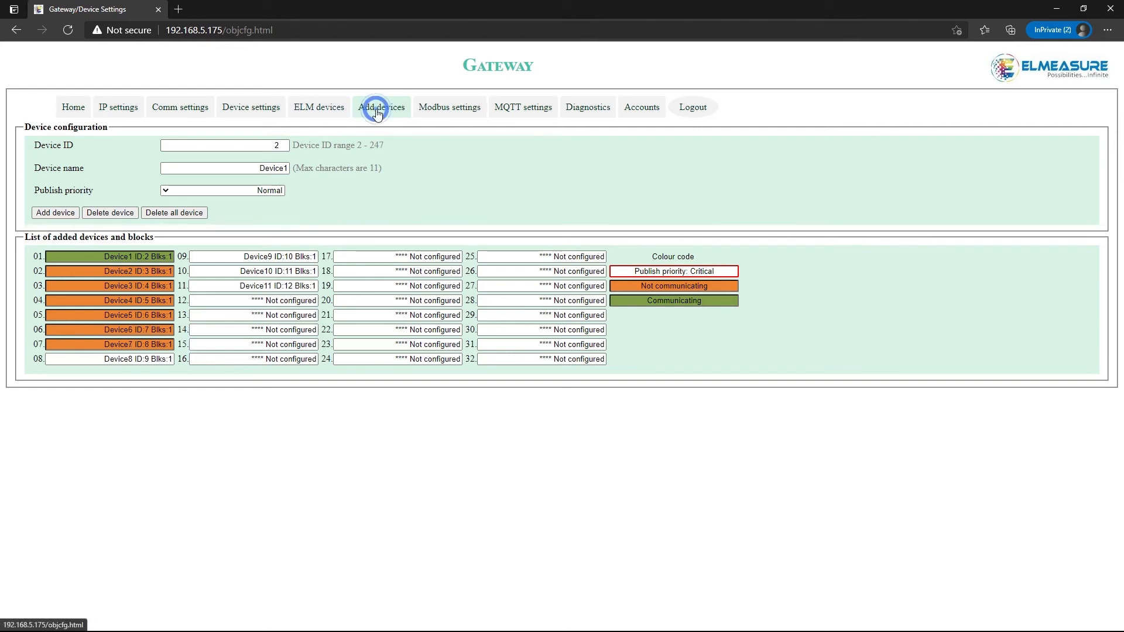
pyautogui.click(378, 114)
pyautogui.click(377, 114)
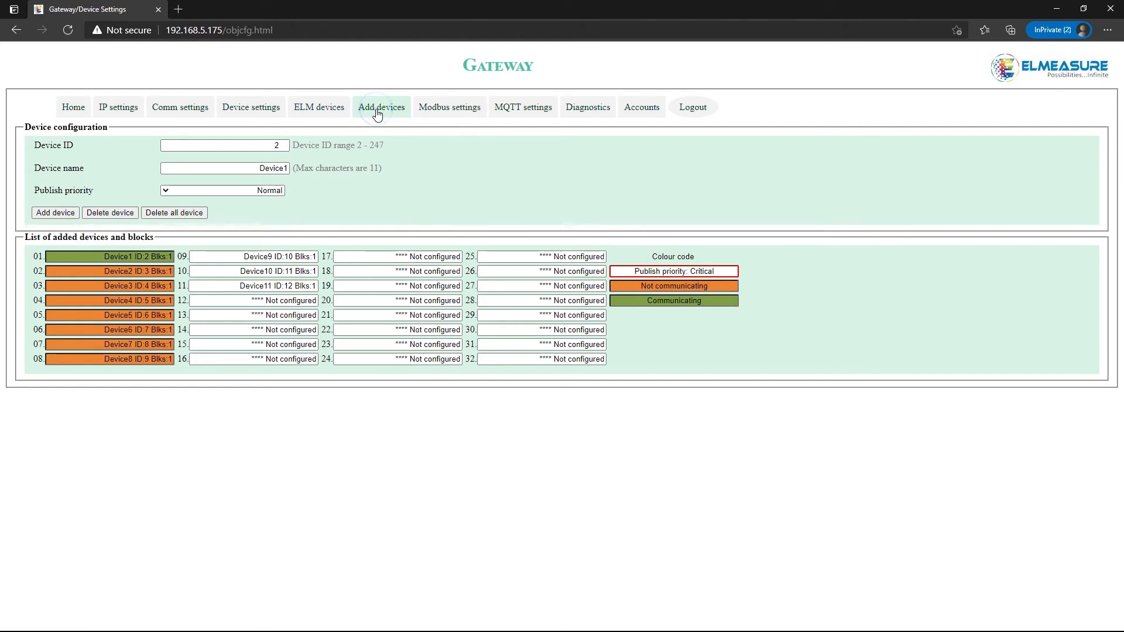
pyautogui.click(377, 113)
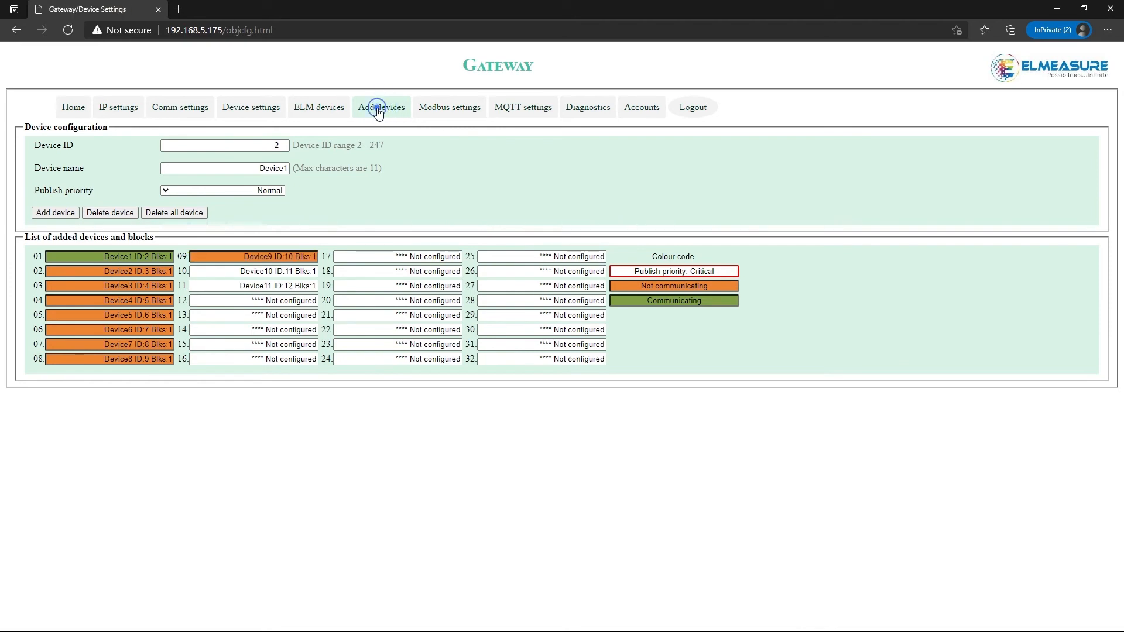
pyautogui.click(375, 110)
# - Set the site name to "Company name" and the location to "India" in the site settings, and submit the change
pyautogui.click(259, 109)
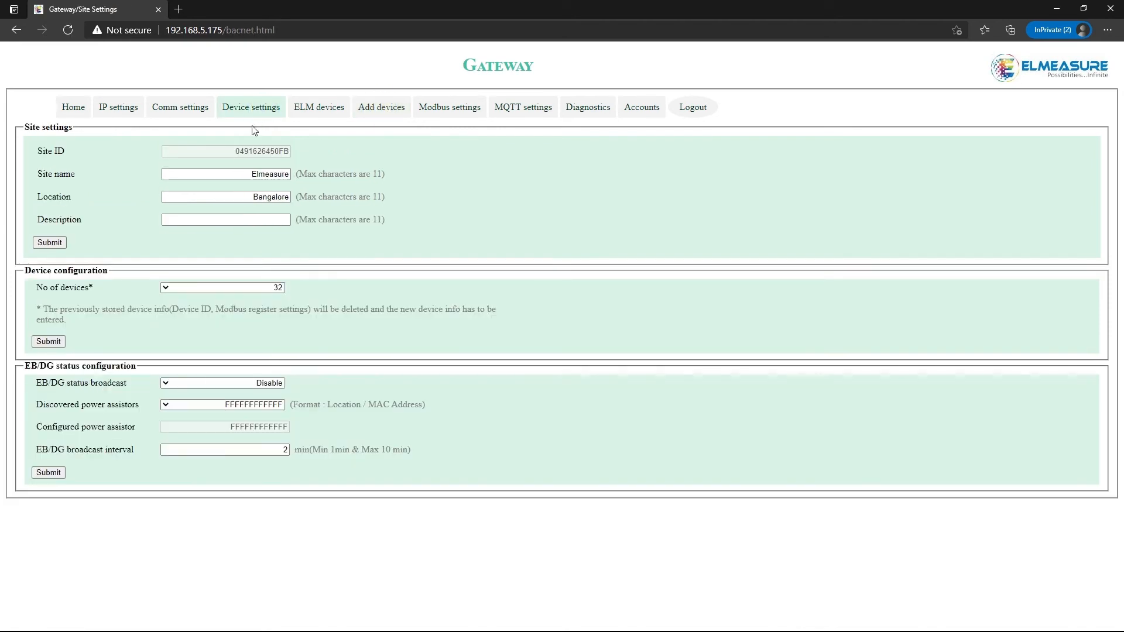
pyautogui.moveTo(233, 172); pyautogui.dragTo(369, 172)
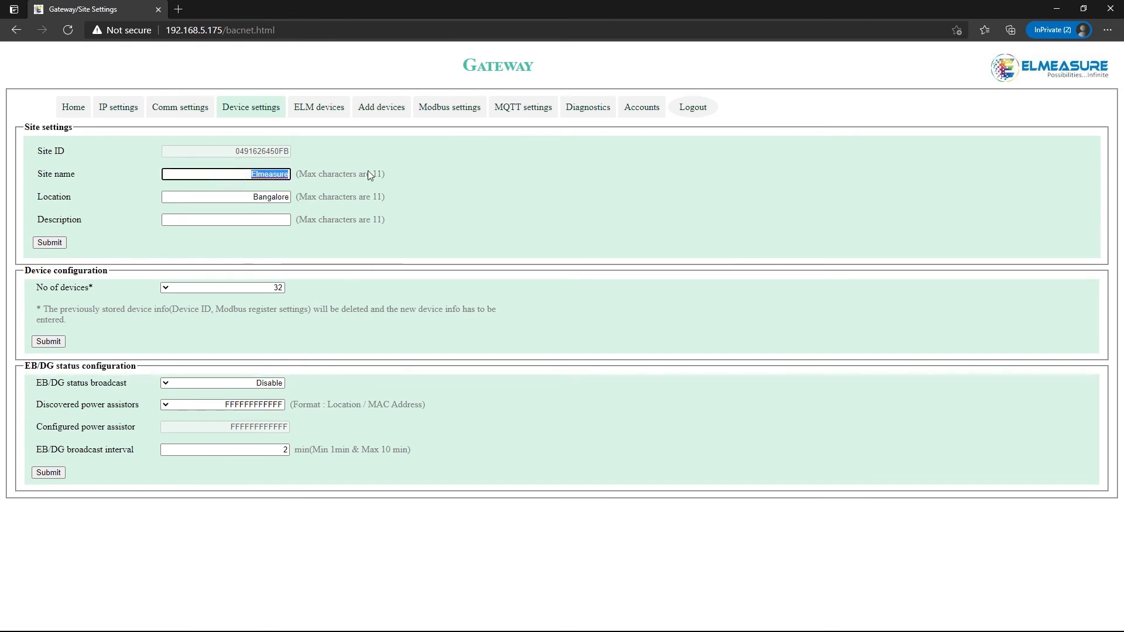
pyautogui.write('Company name')
pyautogui.doubleClick(226, 193)
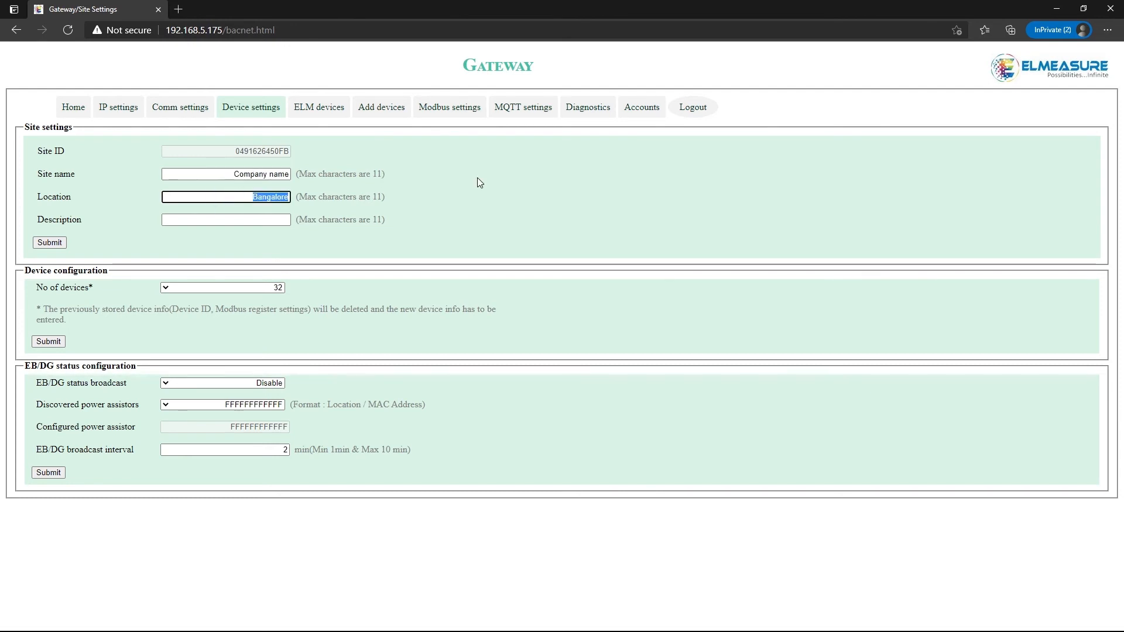
pyautogui.write('India')
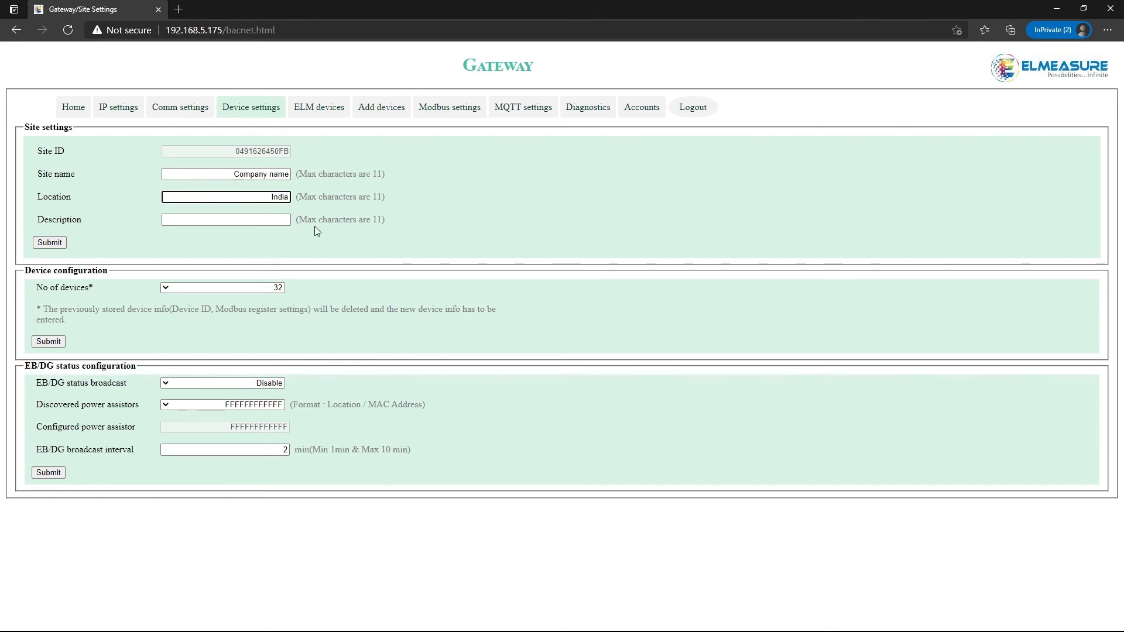
pyautogui.click(241, 223)
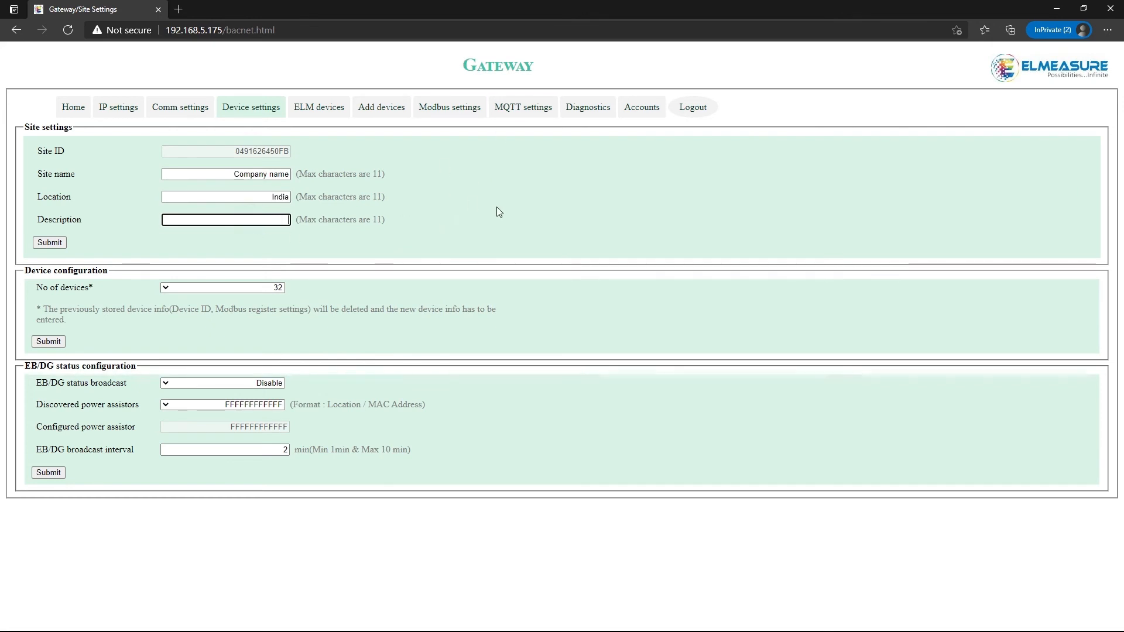
pyautogui.click(48, 243)
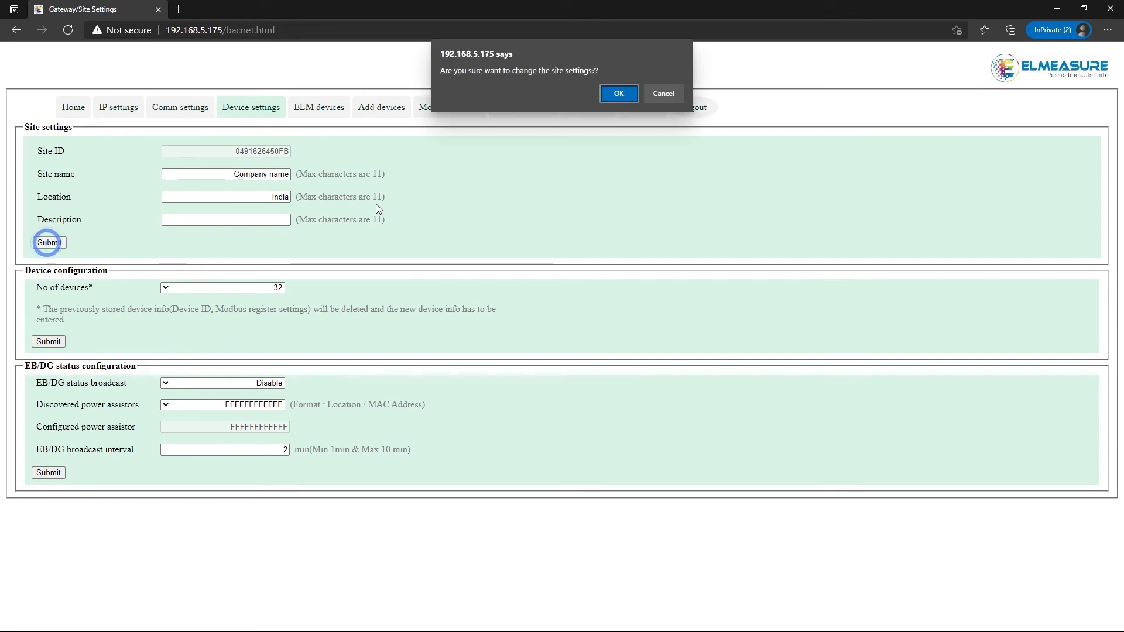
pyautogui.click(620, 97)
pyautogui.click(663, 95)
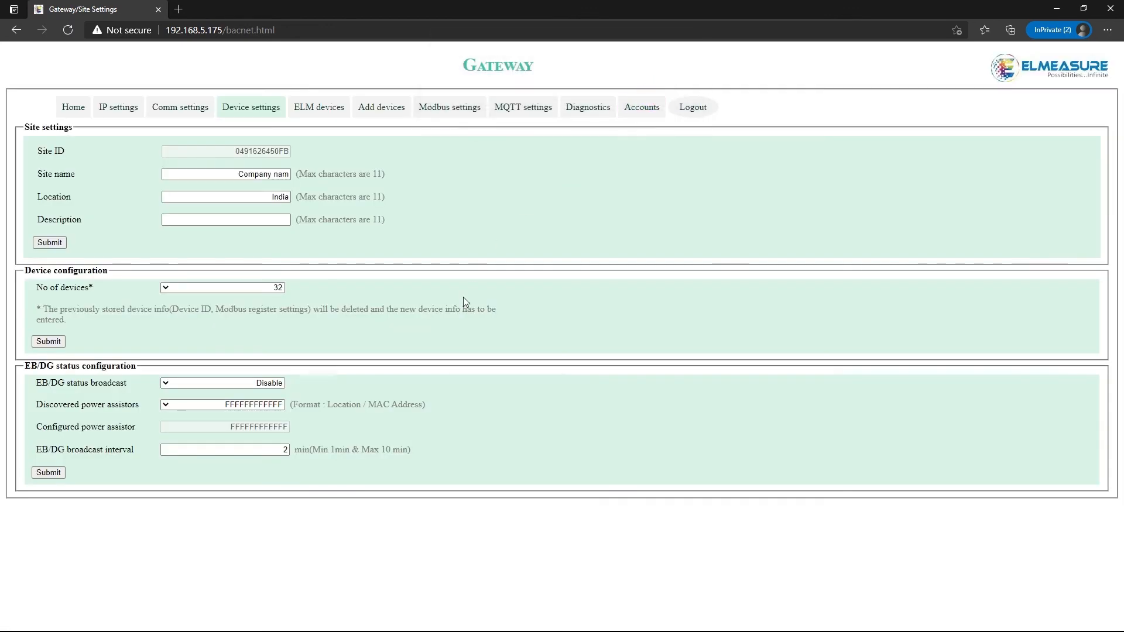
# - Review the number-of-devices options in the device configuration and the serial and Modbus communication settings
pyautogui.click(191, 288)
pyautogui.click(241, 298)
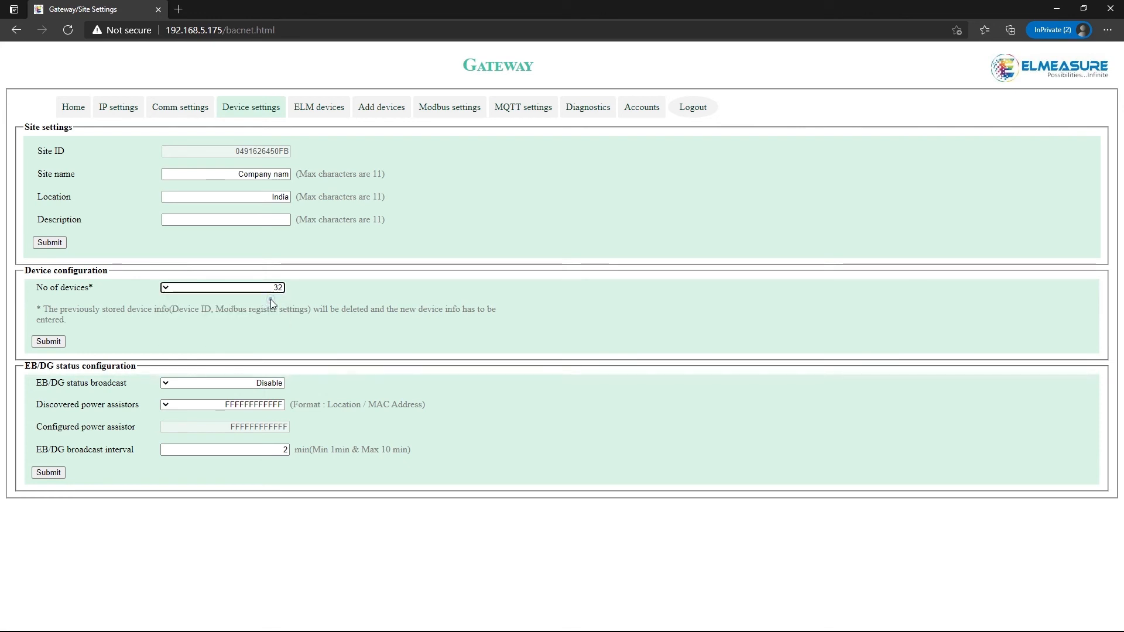
pyautogui.click(442, 274)
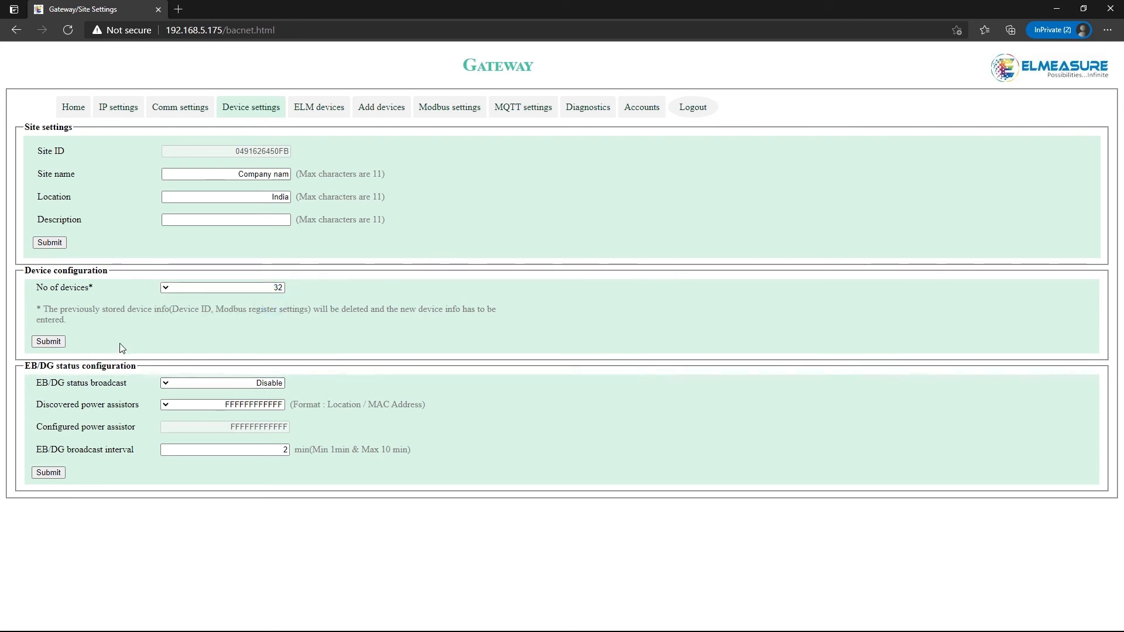
pyautogui.click(183, 114)
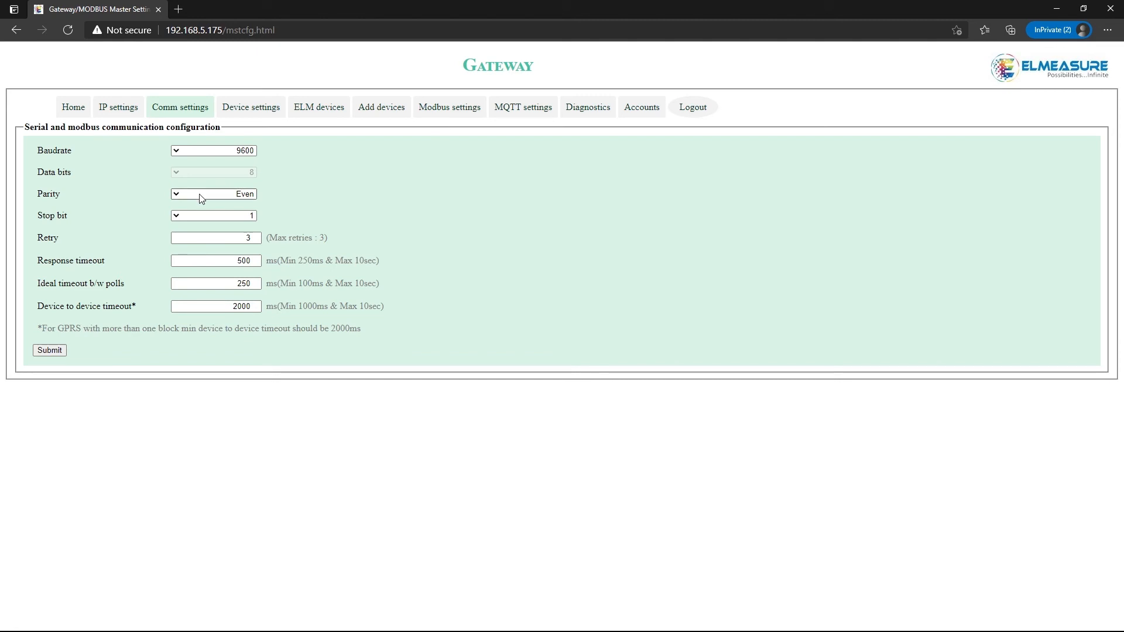
# - Review the communication interface options and the Ethernet IPv4 address settings, keeping Ethernet connection selected
pyautogui.click(120, 111)
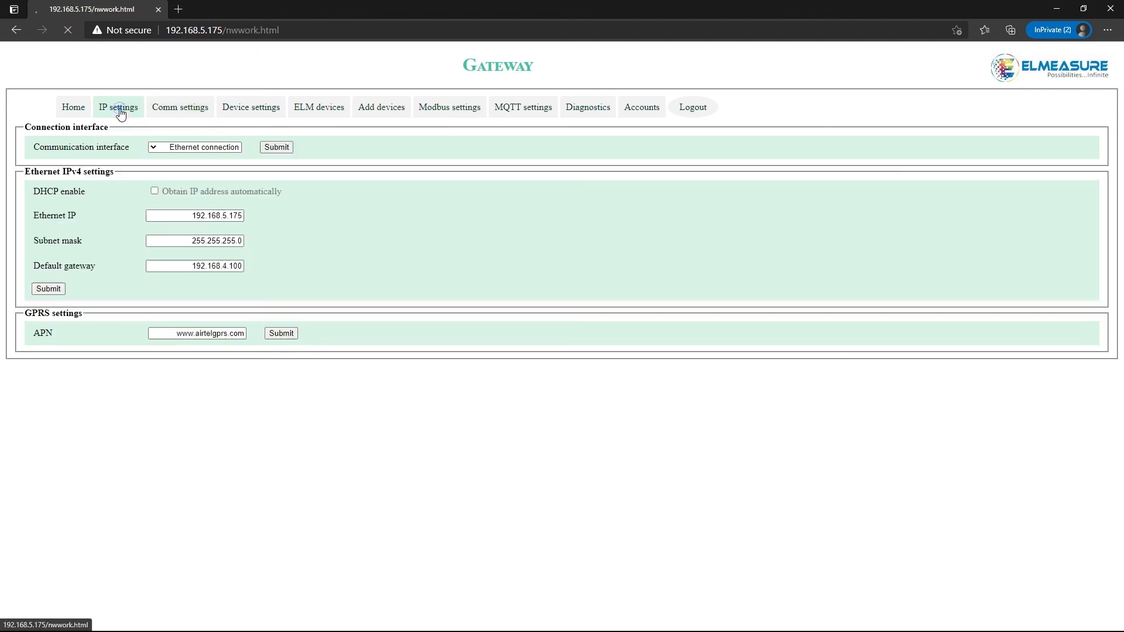
pyautogui.click(214, 149)
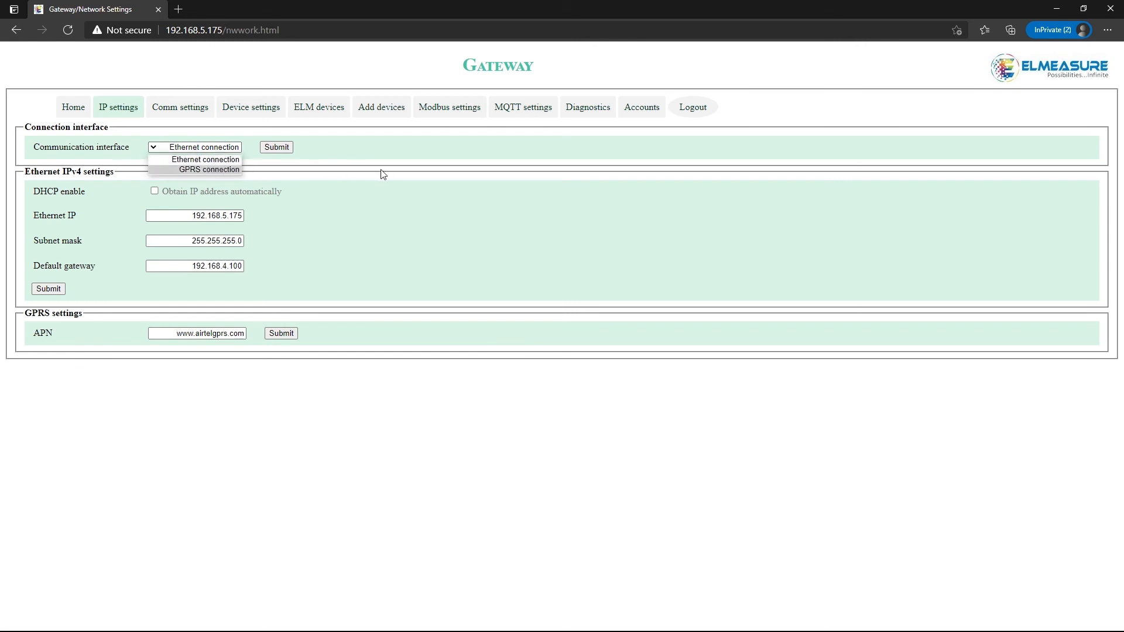
pyautogui.click(188, 160)
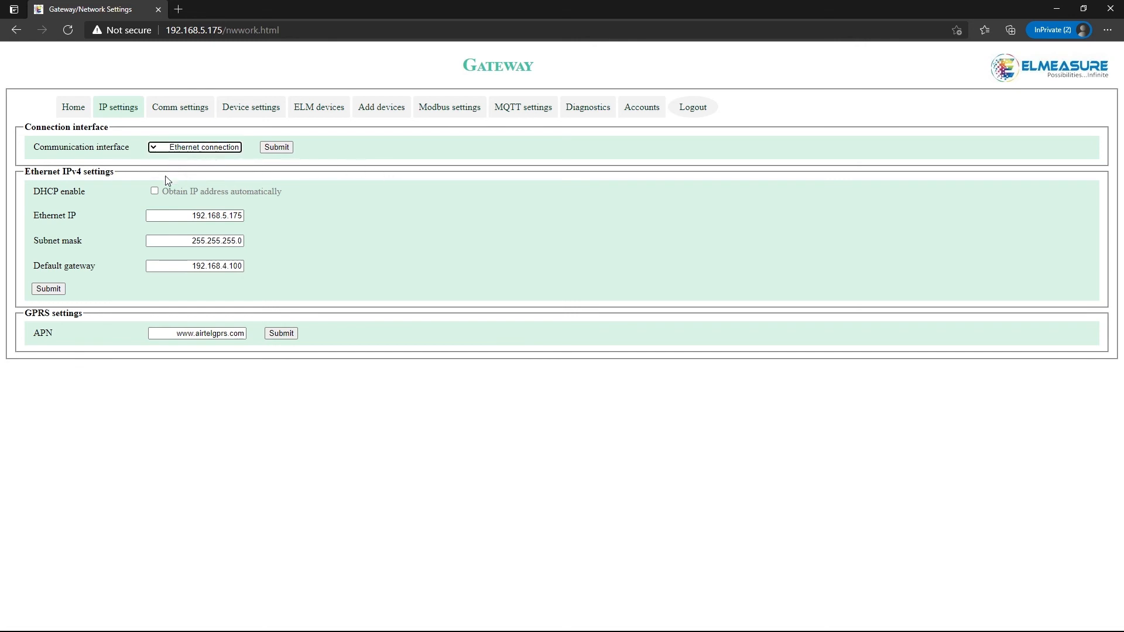
pyautogui.click(165, 214)
pyautogui.doubleClick(165, 215)
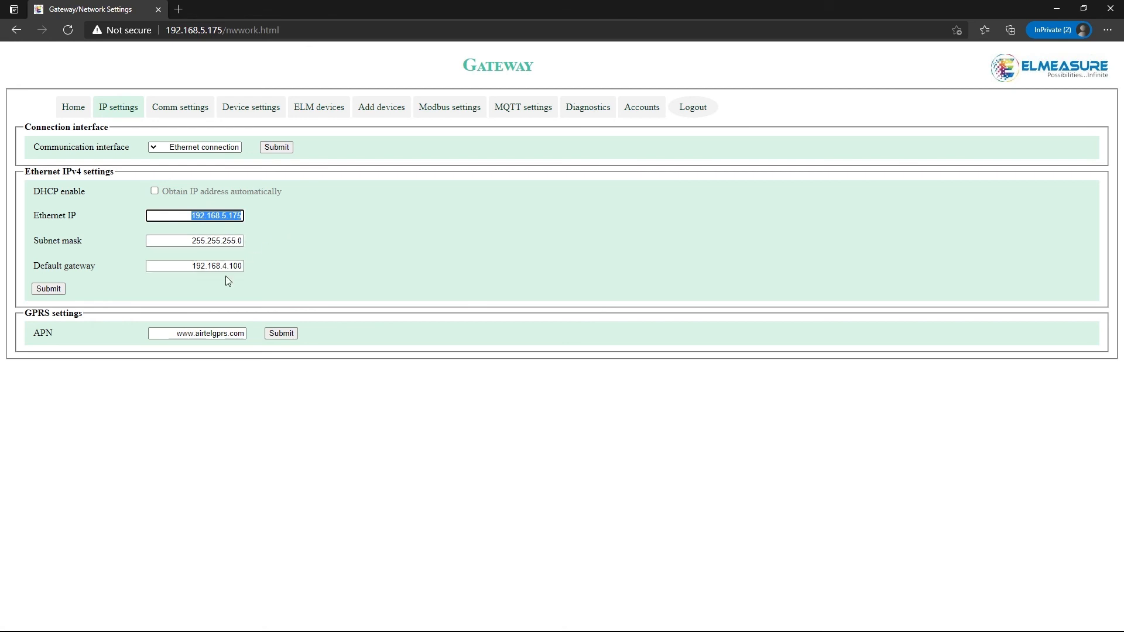
pyautogui.click(314, 255)
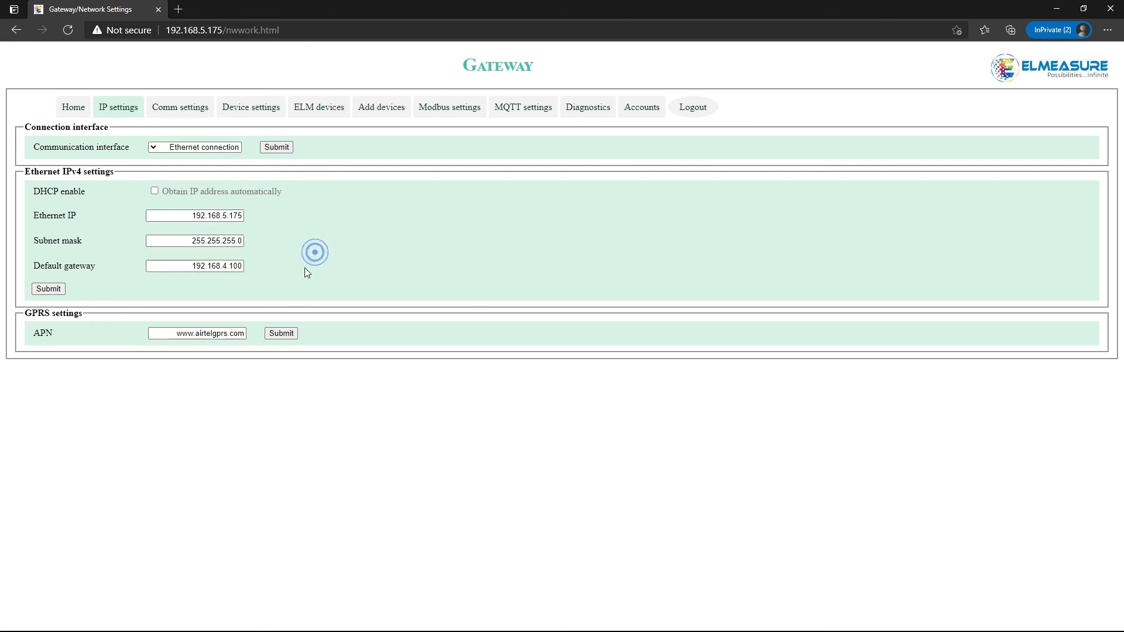
# - Preview the GPRS connection option with its APN setting, and view the gateway's device information
pyautogui.click(214, 147)
pyautogui.click(213, 169)
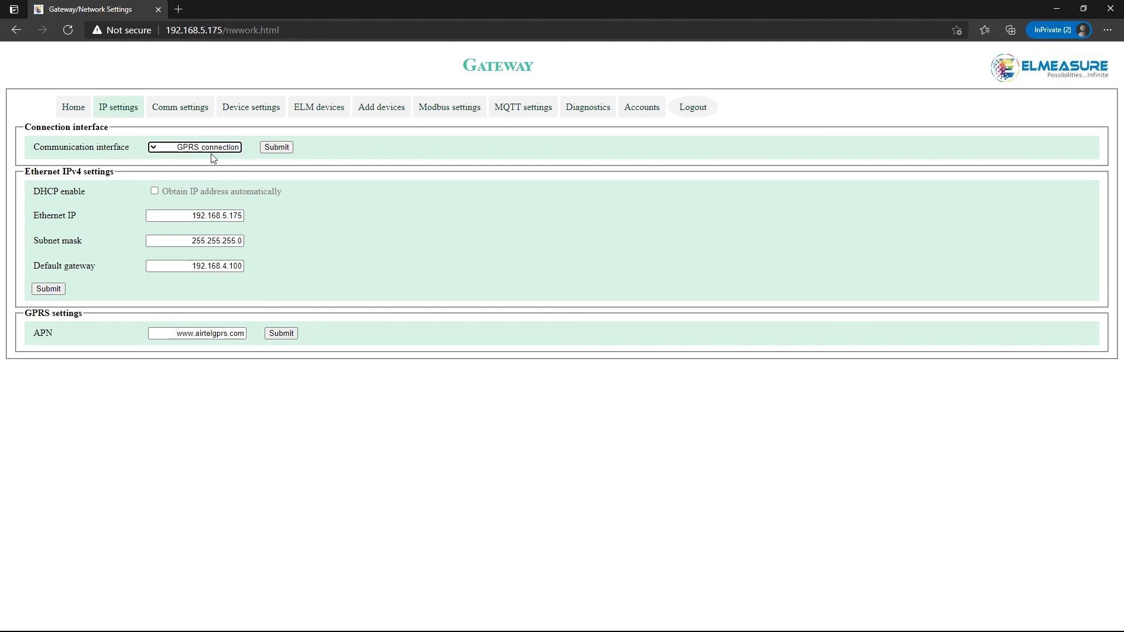
pyautogui.moveTo(167, 333); pyautogui.dragTo(326, 334)
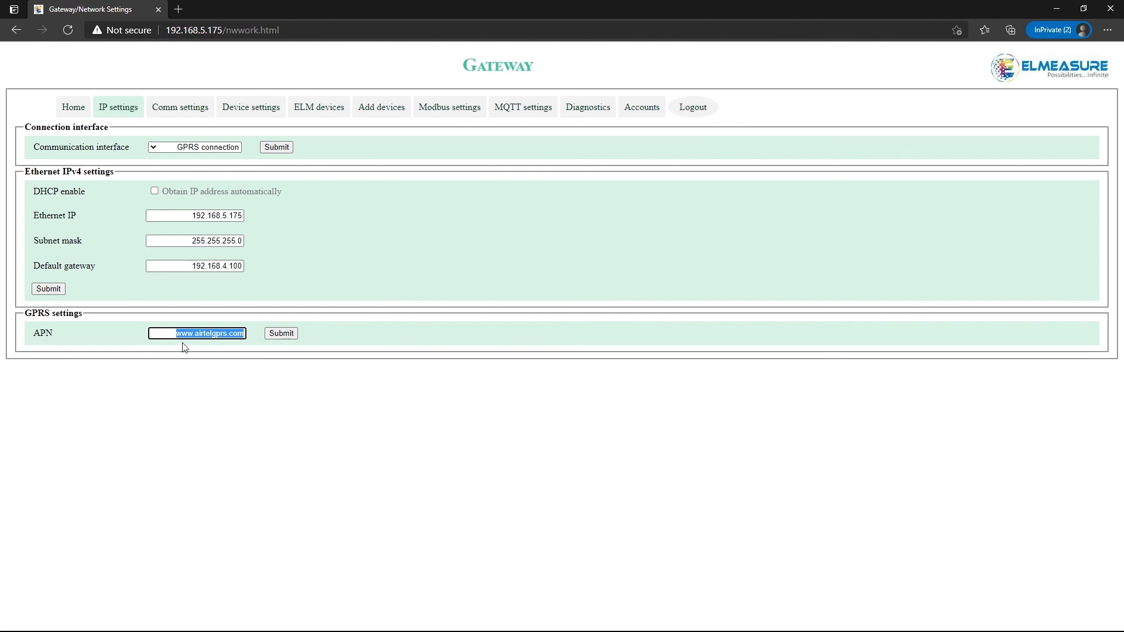
pyautogui.click(75, 111)
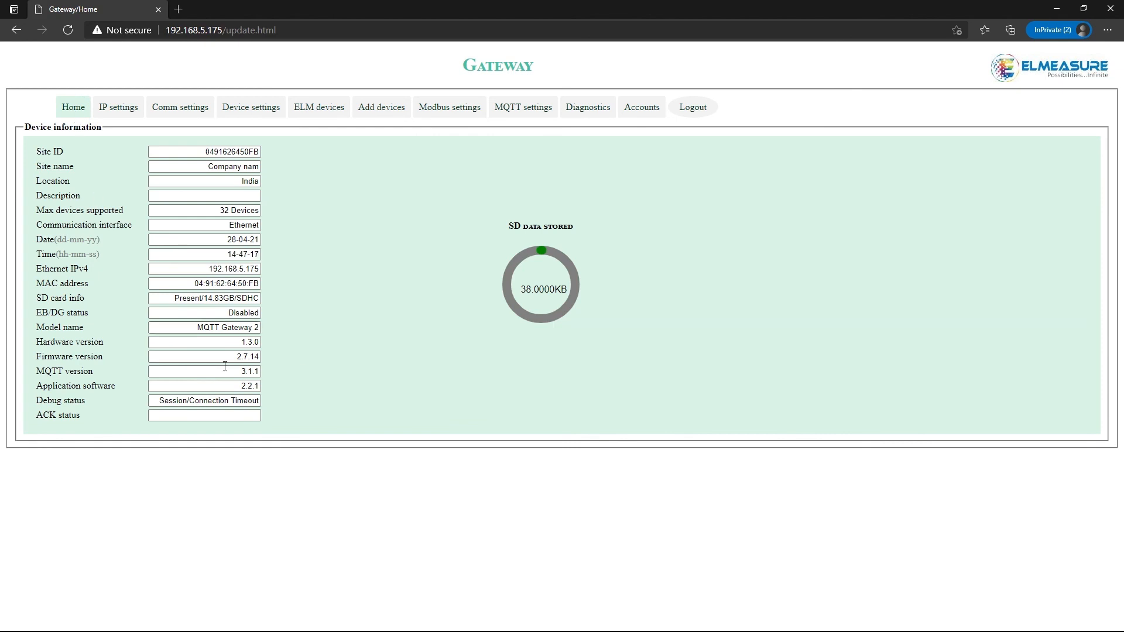
# - Reboot the gateway from the account settings, confirming the operation with "R"
pyautogui.click(642, 107)
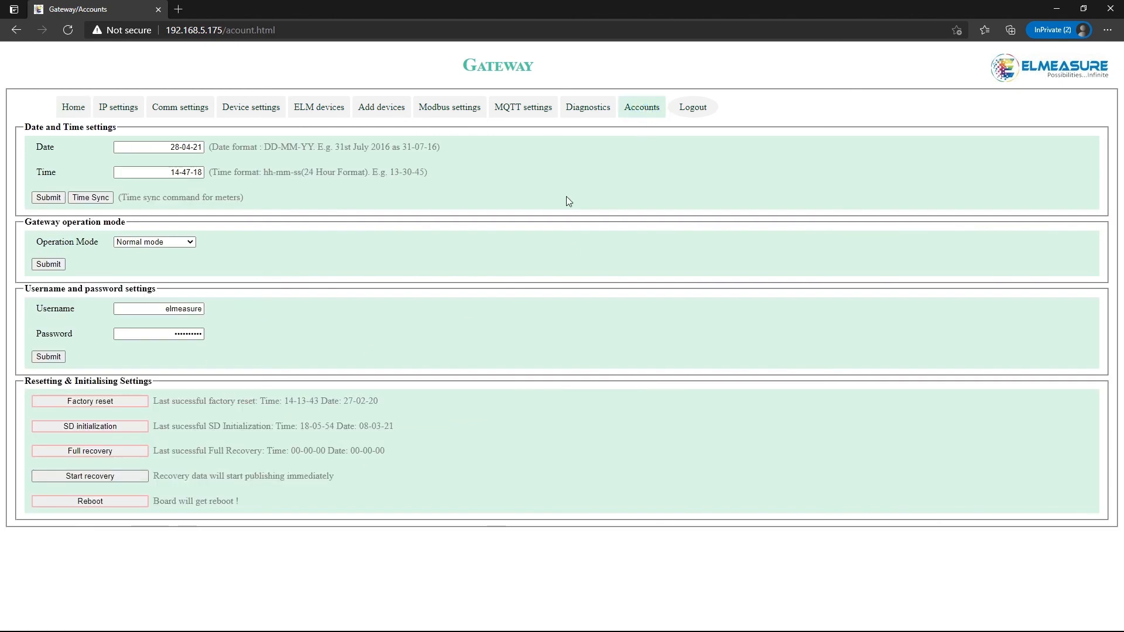
pyautogui.click(96, 502)
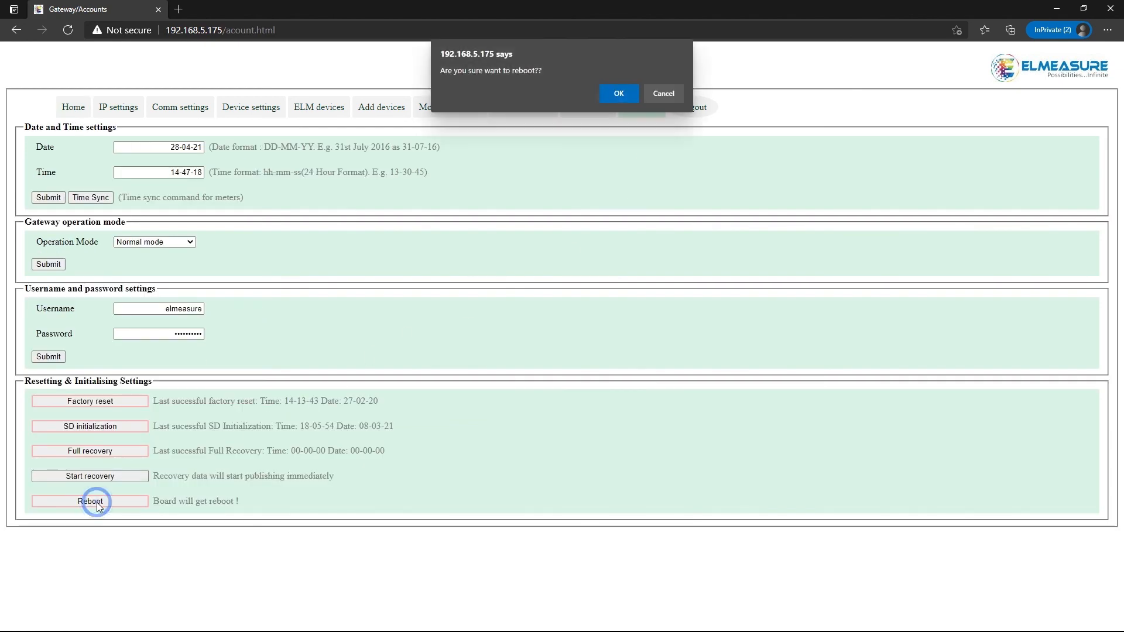
pyautogui.click(627, 95)
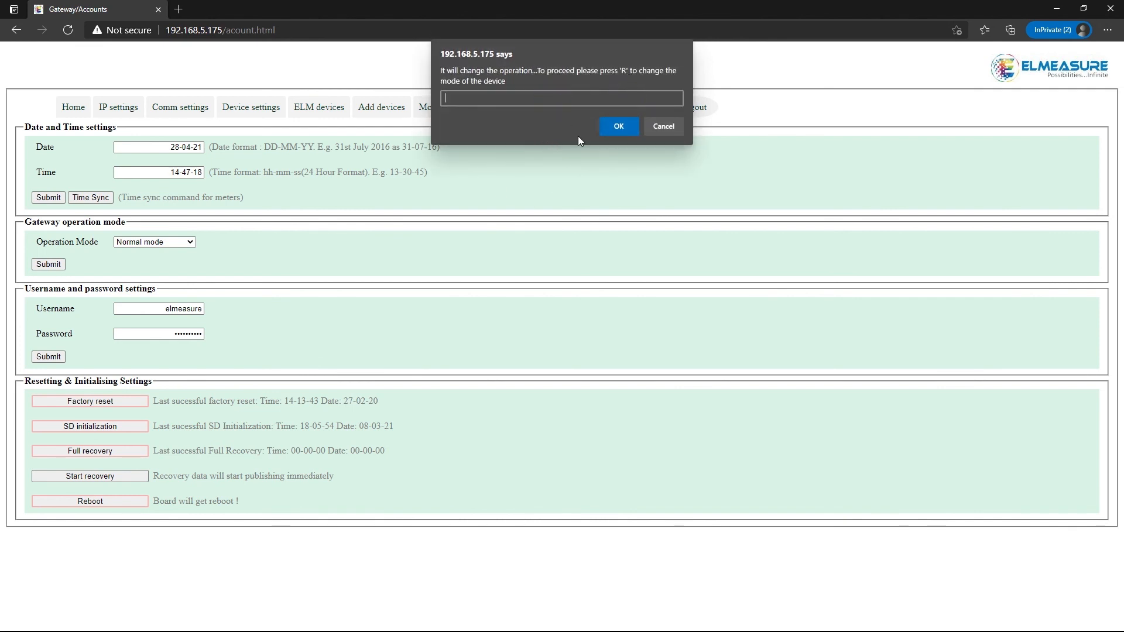
pyautogui.write('R')
pyautogui.click(623, 127)
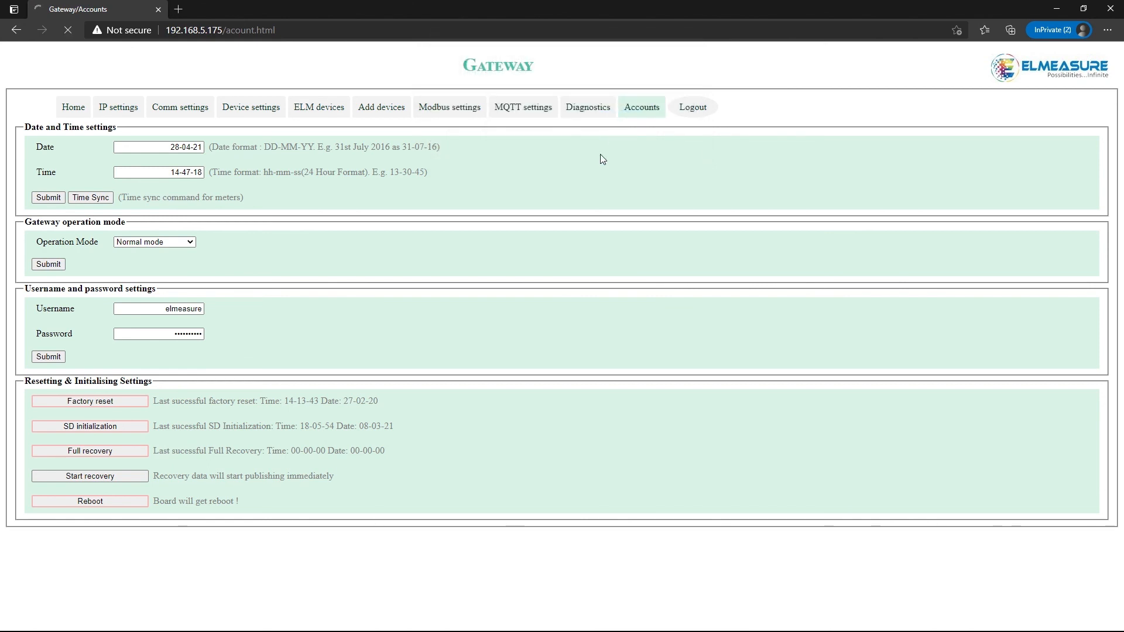